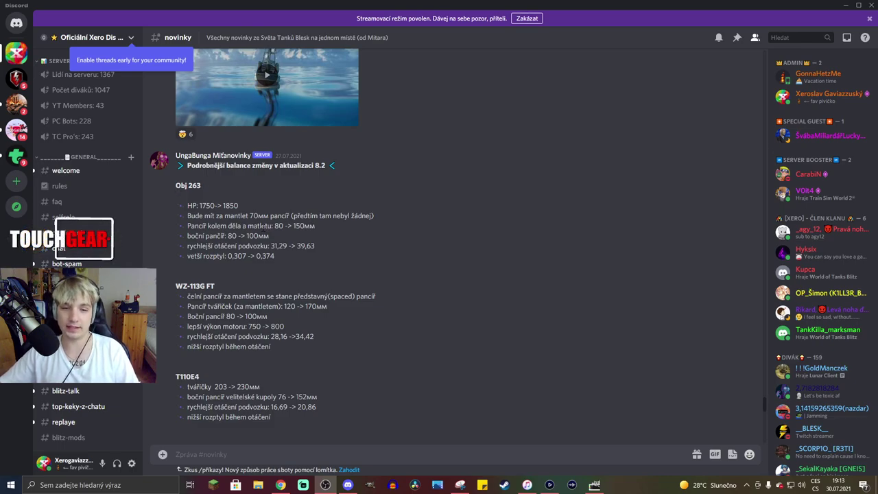
Skim the tank balance changes for update 8.2 in the novinky channel, from Obj 263 through FV215b
{"action": "scroll", "coordinate": [331, 257], "scroll_direction": "down", "scroll_amount": 4}
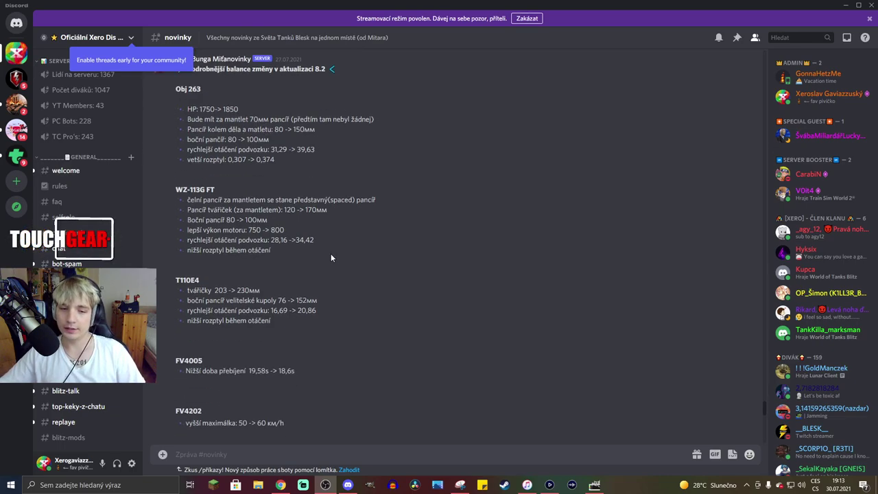
{"action": "scroll", "coordinate": [281, 295], "scroll_direction": "down", "scroll_amount": 1}
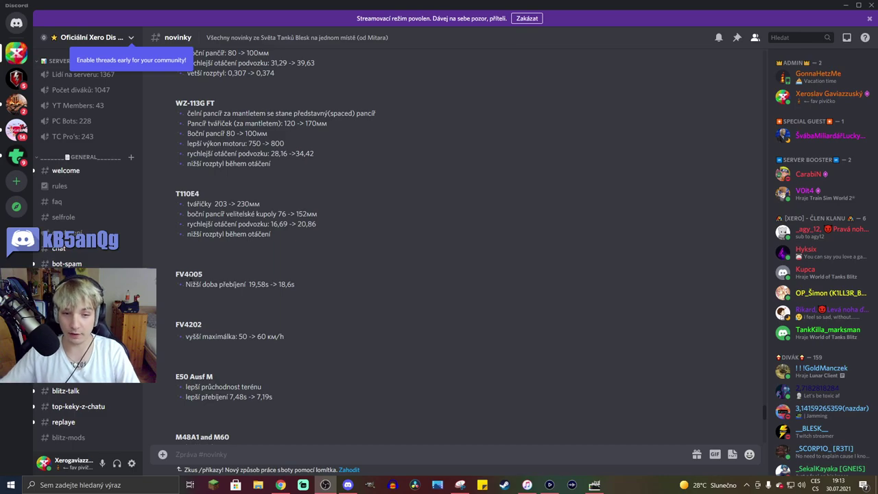
{"action": "left_click_drag", "start_coordinate": [177, 322], "coordinate": [265, 338]}
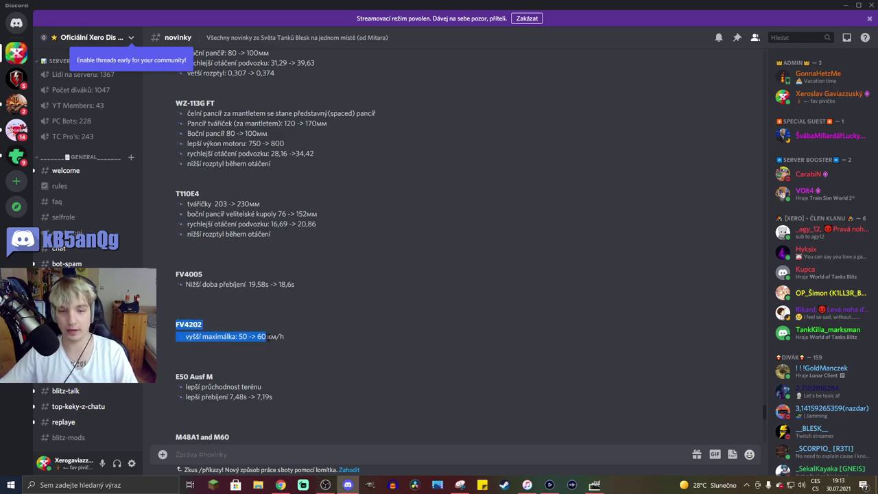
{"action": "left_click", "coordinate": [265, 337]}
{"action": "scroll", "coordinate": [271, 278], "scroll_direction": "down", "scroll_amount": 3}
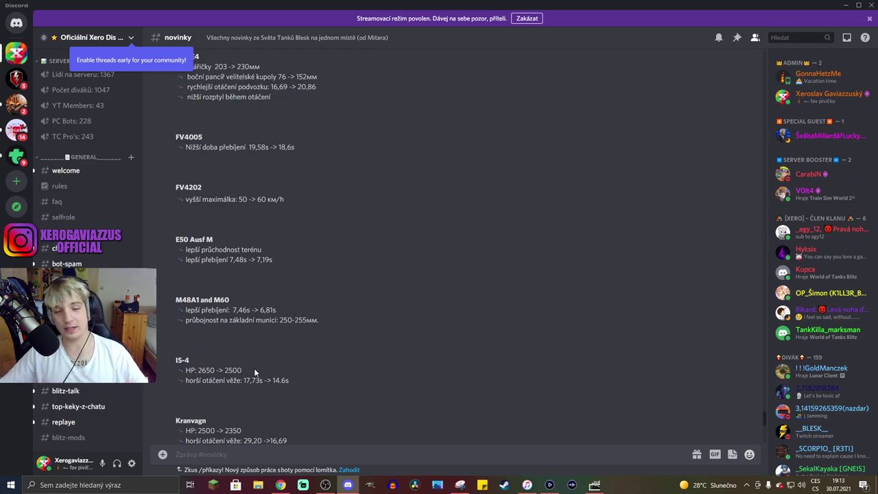
{"action": "scroll", "coordinate": [250, 374], "scroll_direction": "down", "scroll_amount": 1}
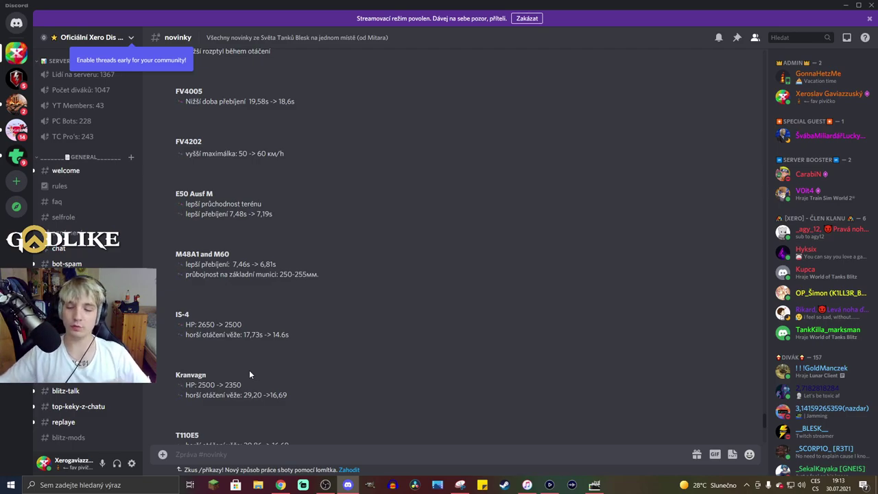
{"action": "scroll", "coordinate": [354, 325], "scroll_direction": "down", "scroll_amount": 2}
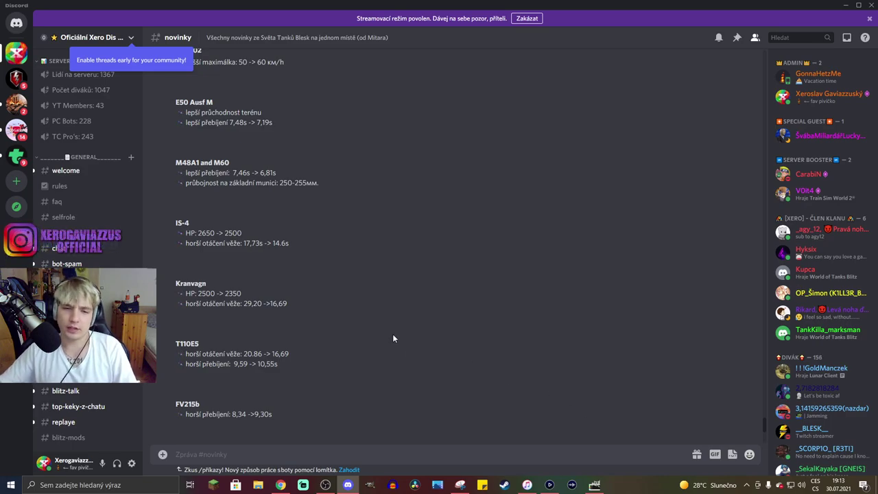
{"action": "scroll", "coordinate": [344, 354], "scroll_direction": "up", "scroll_amount": 4}
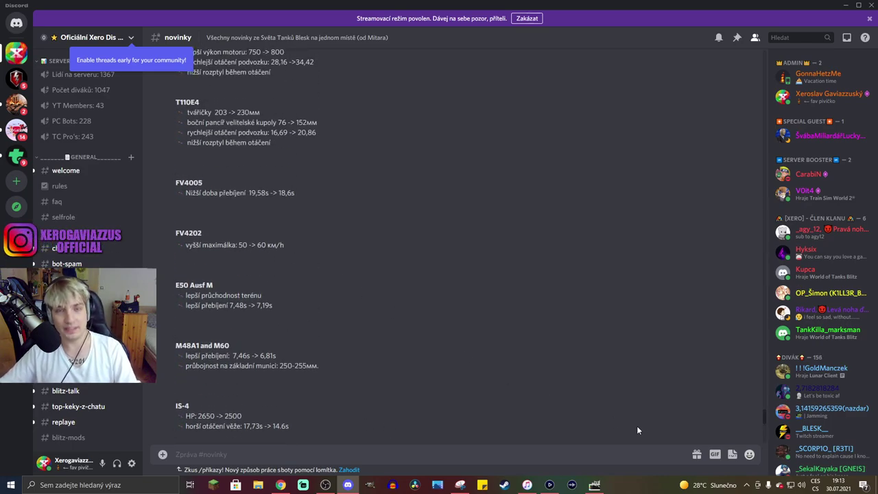
Switch to GIMP and look through the open tank tier list images, ending on the heavy tank list
{"action": "left_click", "coordinate": [595, 485]}
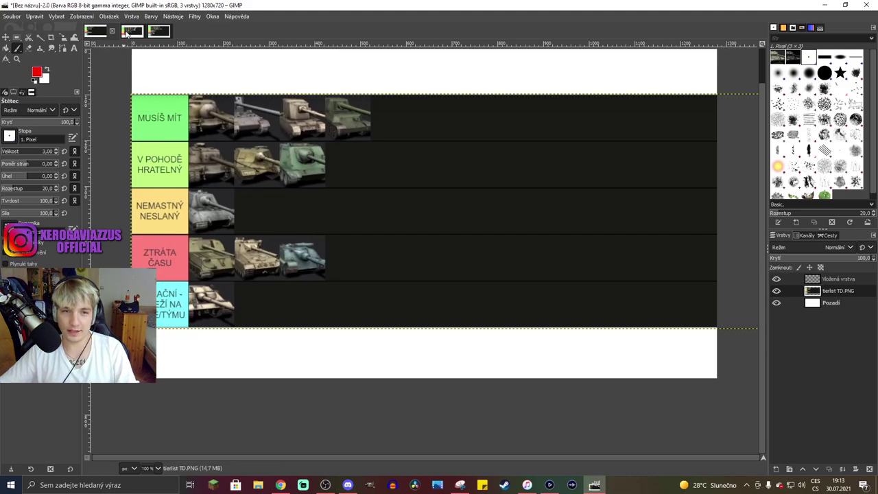
{"action": "left_click", "coordinate": [129, 32]}
{"action": "left_click", "coordinate": [161, 32]}
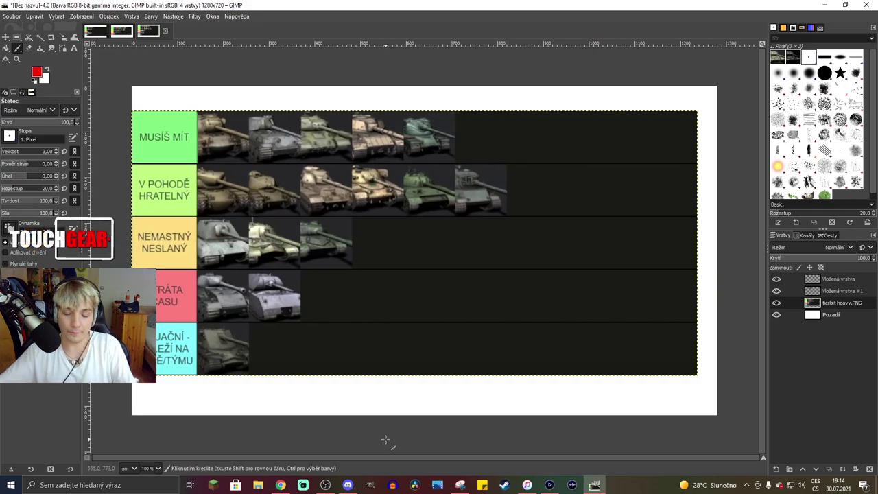
Return to Discord and review the Obj 263 changes, highlighting its HP values and the armour around the gun
{"action": "left_click", "coordinate": [348, 485]}
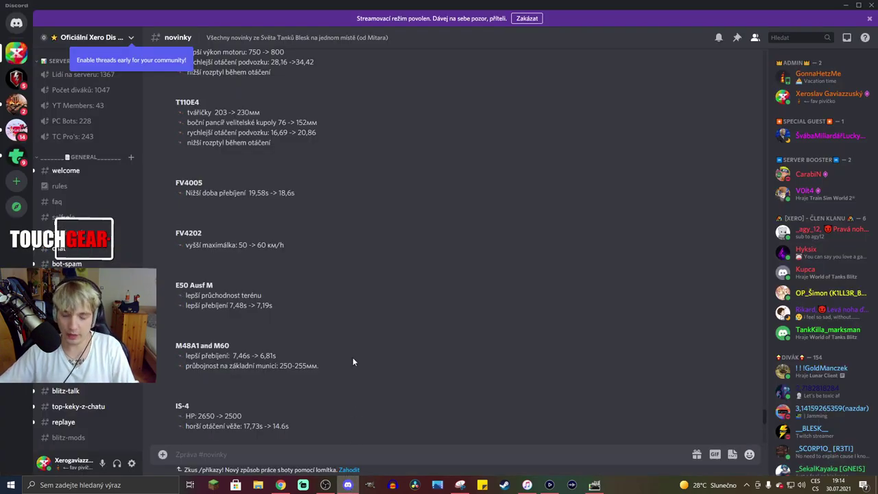
{"action": "scroll", "coordinate": [352, 359], "scroll_direction": "up", "scroll_amount": 3}
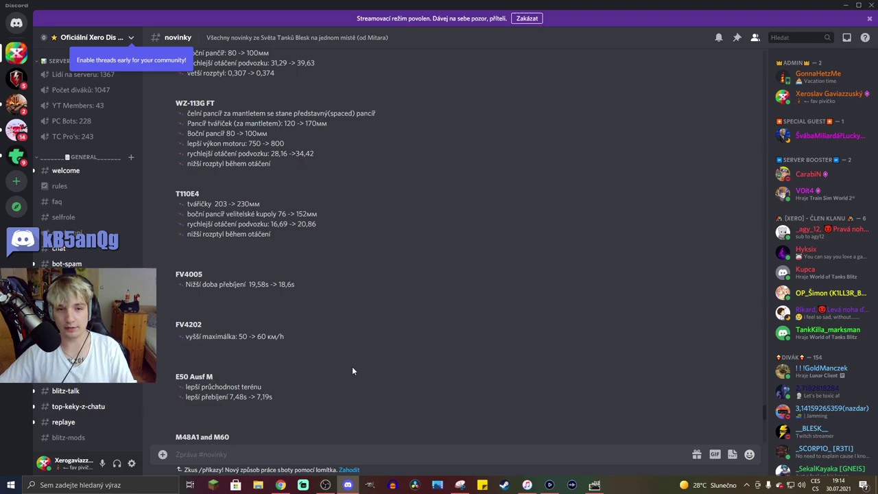
{"action": "scroll", "coordinate": [353, 370], "scroll_direction": "up", "scroll_amount": 4}
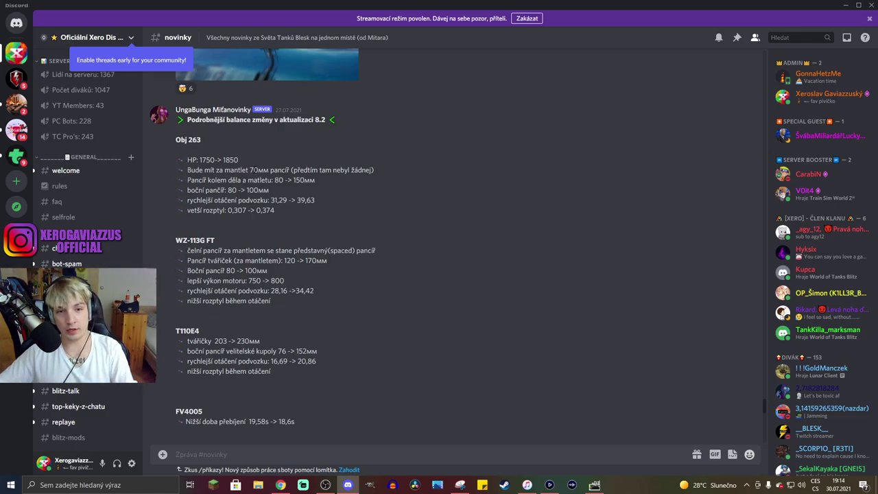
{"action": "left_click_drag", "start_coordinate": [199, 160], "coordinate": [238, 160]}
{"action": "left_click", "coordinate": [237, 160]}
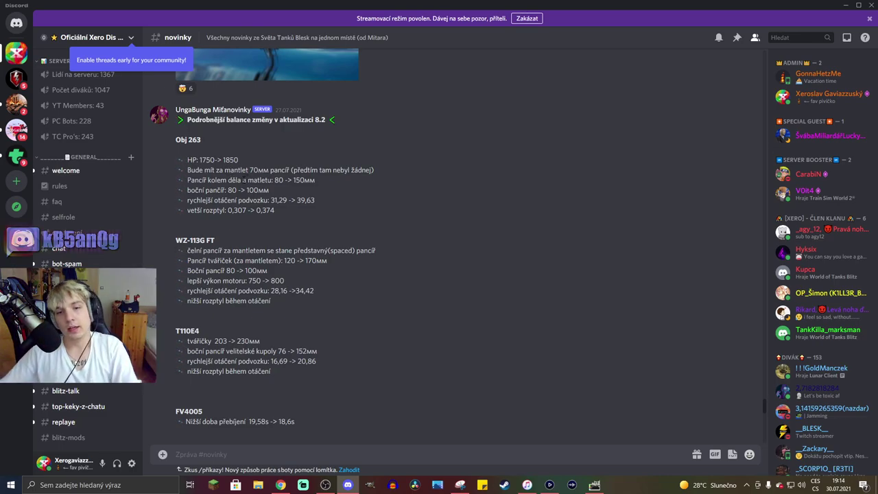
{"action": "left_click_drag", "start_coordinate": [294, 180], "coordinate": [315, 180]}
{"action": "left_click", "coordinate": [315, 181]}
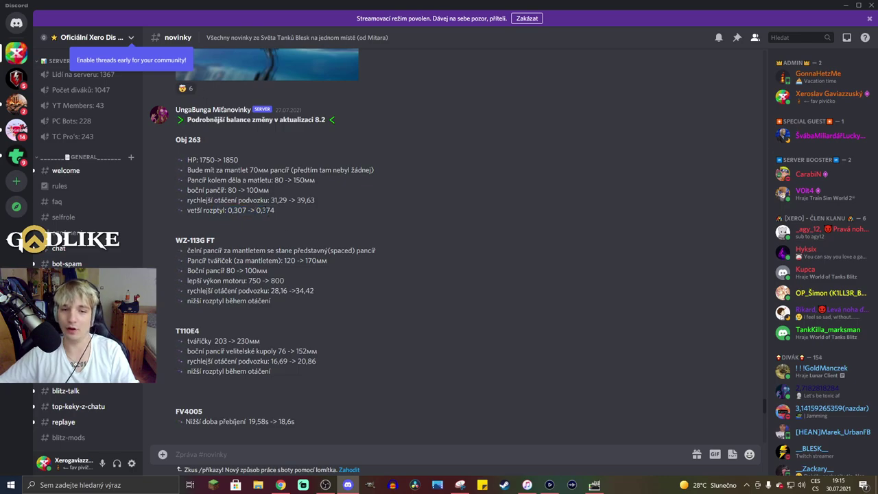
Highlight the Obj 263 dispersion line (větší rozptyl) while reviewing it, and clear the selection
{"action": "mouse_move", "coordinate": [234, 212]}
{"action": "left_mouse_down"}
{"action": "mouse_move", "coordinate": [282, 216]}
{"action": "mouse_move", "coordinate": [245, 212]}
{"action": "left_mouse_up"}
{"action": "left_click", "coordinate": [245, 211]}
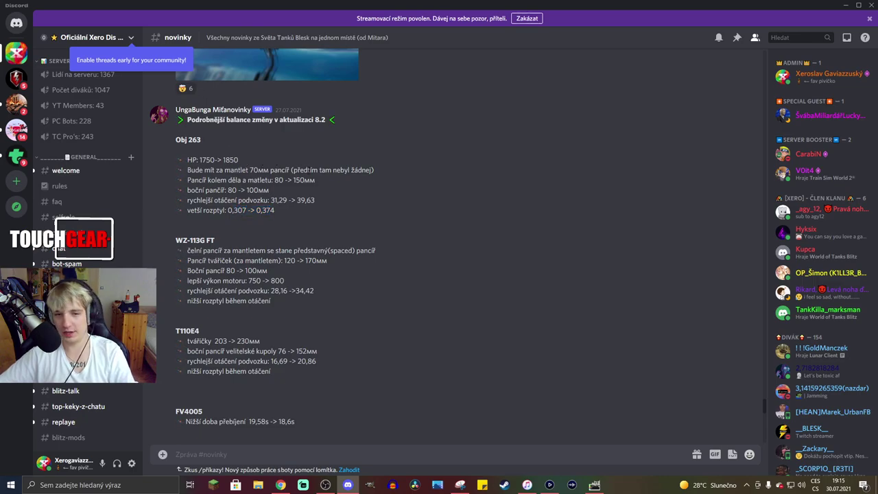
{"action": "left_click_drag", "start_coordinate": [232, 212], "coordinate": [268, 211]}
{"action": "left_click", "coordinate": [267, 213]}
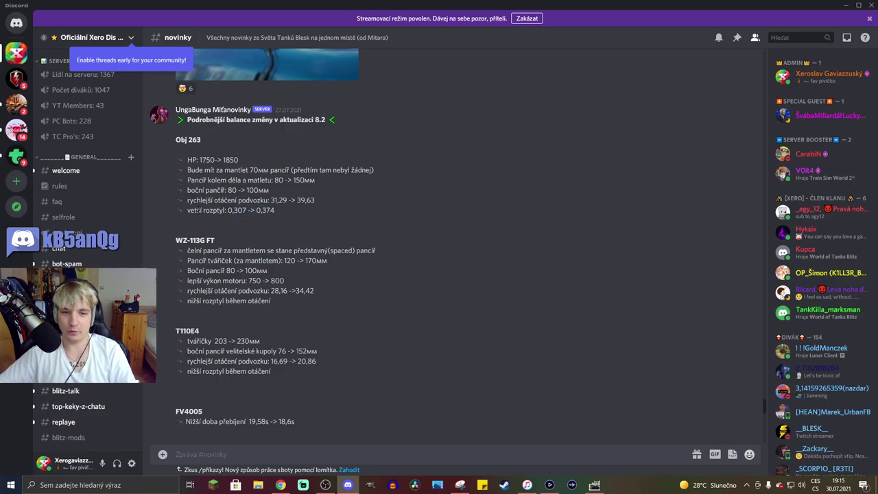
{"action": "left_click_drag", "start_coordinate": [188, 211], "coordinate": [275, 212]}
{"action": "left_click", "coordinate": [275, 211]}
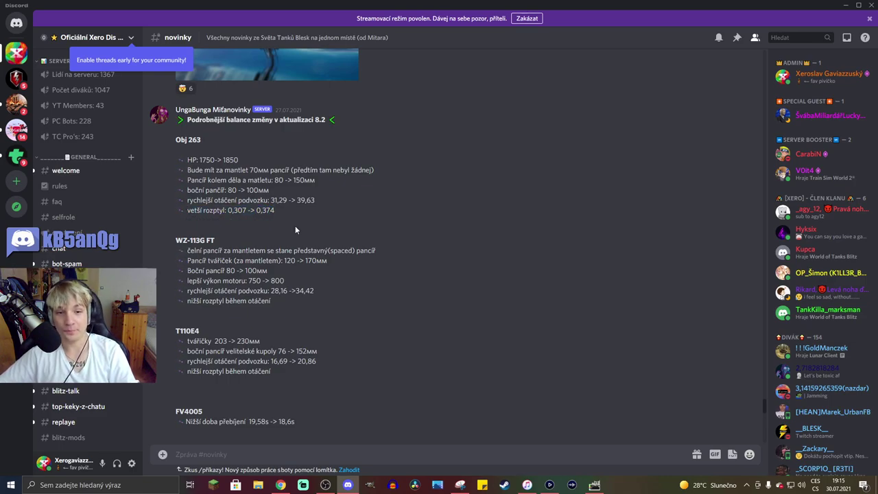
Review the WZ-113G FT changes, highlighting the chassis traverse line, the whole section and its armour lines
{"action": "scroll", "coordinate": [295, 226], "scroll_direction": "down", "scroll_amount": 1}
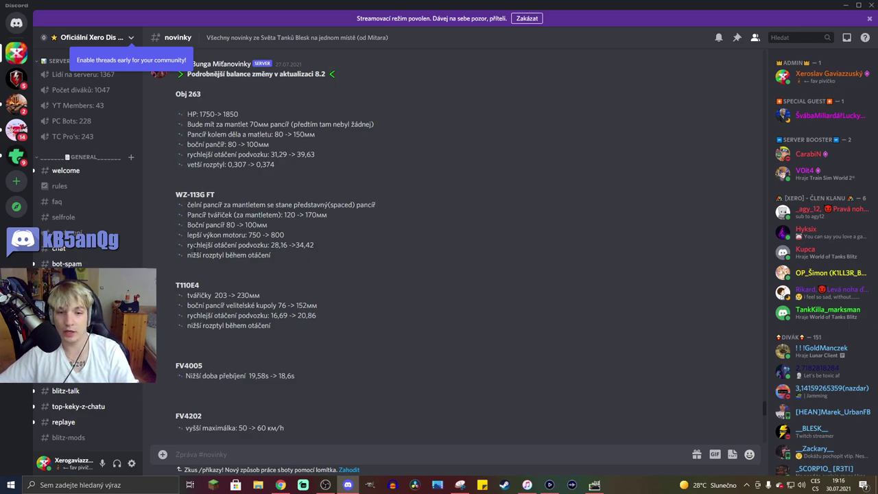
{"action": "left_click_drag", "start_coordinate": [192, 245], "coordinate": [236, 245]}
{"action": "left_click", "coordinate": [303, 257]}
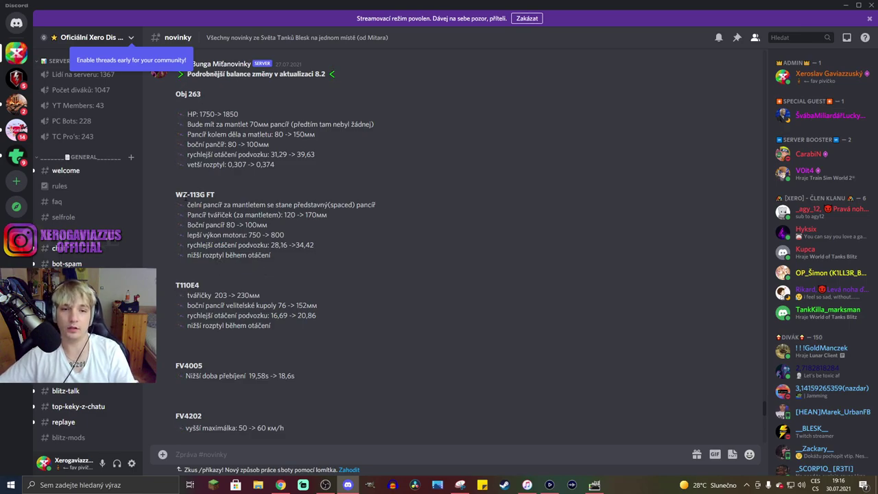
{"action": "left_click_drag", "start_coordinate": [190, 195], "coordinate": [280, 258]}
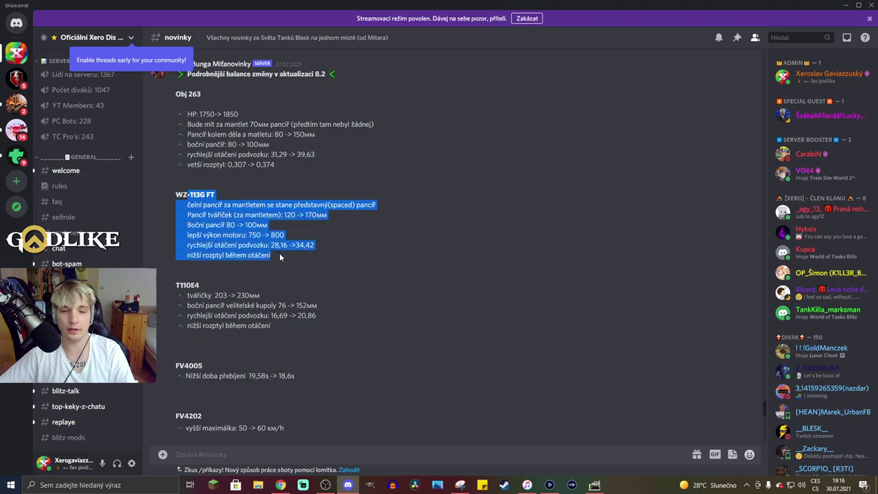
{"action": "left_click", "coordinate": [203, 204]}
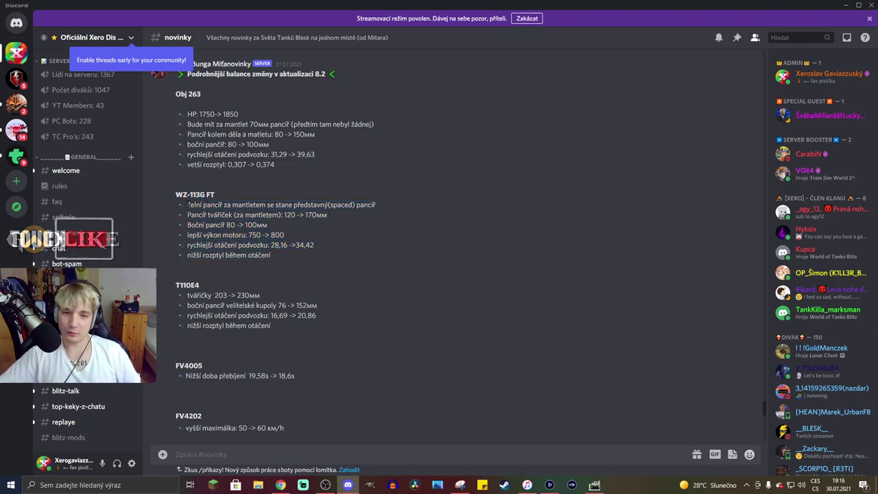
{"action": "left_click_drag", "start_coordinate": [188, 204], "coordinate": [288, 230]}
{"action": "left_click", "coordinate": [289, 226]}
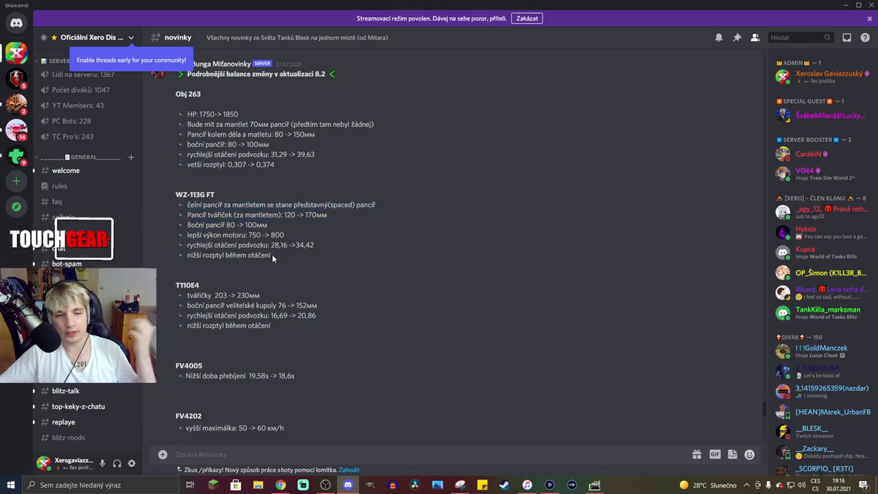
Read past the T110E4 changes and review the FV4005 reload change, highlighting the tank's name and reload line
{"action": "scroll", "coordinate": [268, 257], "scroll_direction": "down", "scroll_amount": 3}
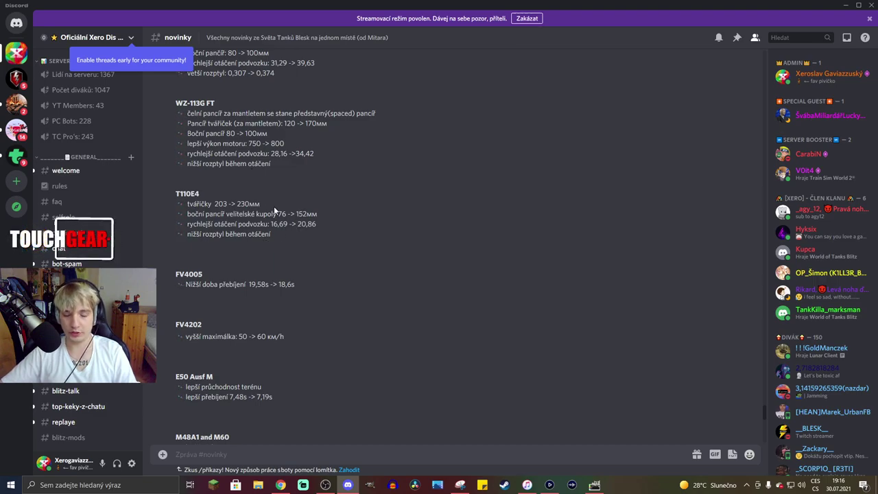
{"action": "scroll", "coordinate": [278, 244], "scroll_direction": "down", "scroll_amount": 1}
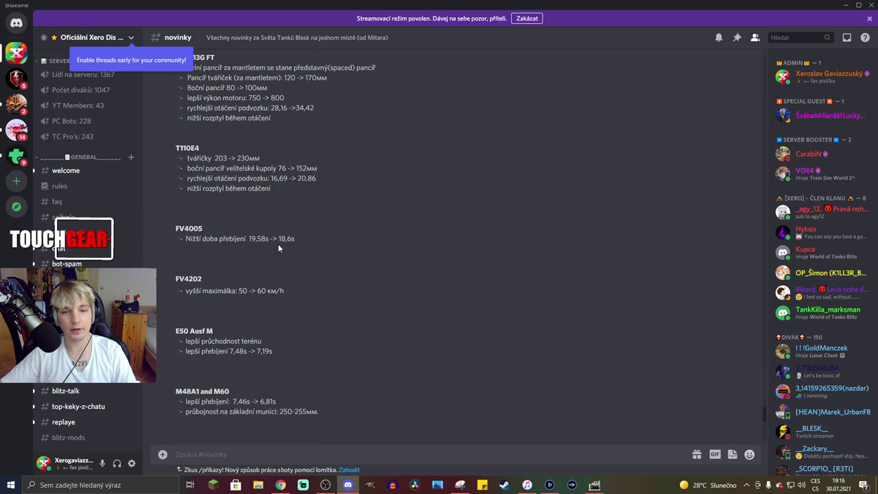
{"action": "double_click", "coordinate": [177, 228]}
{"action": "left_click", "coordinate": [240, 237]}
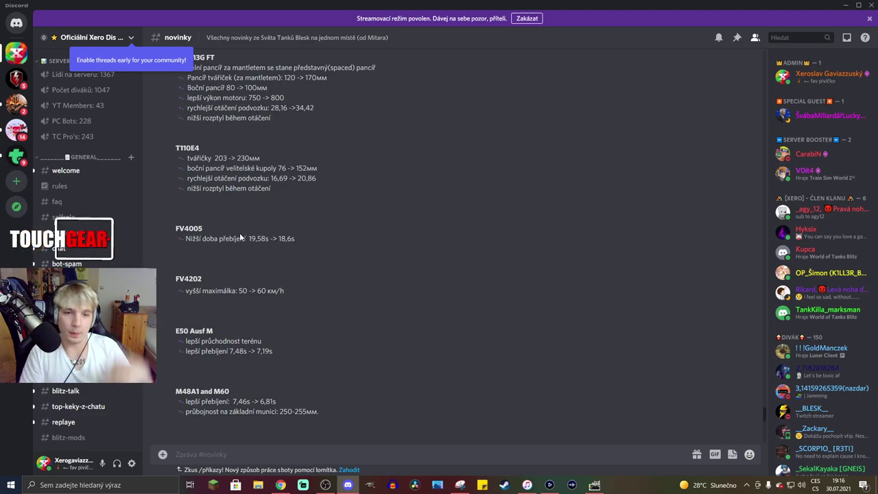
{"action": "left_click_drag", "start_coordinate": [177, 228], "coordinate": [302, 243]}
{"action": "left_click", "coordinate": [189, 240]}
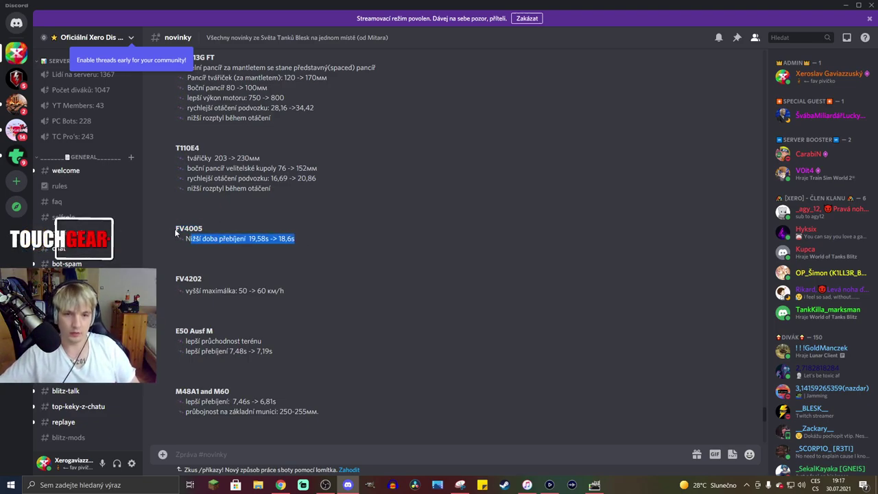
{"action": "left_click", "coordinate": [177, 229]}
{"action": "left_click_drag", "start_coordinate": [176, 229], "coordinate": [211, 226]}
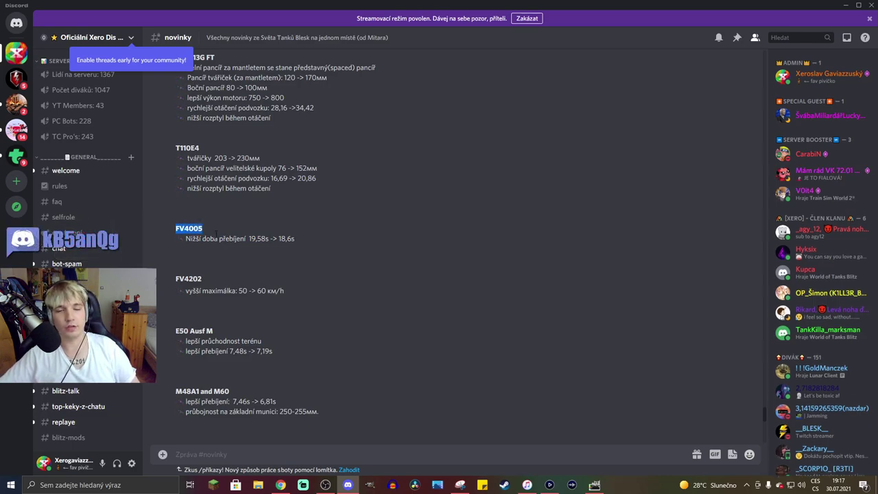
{"action": "left_click", "coordinate": [267, 286]}
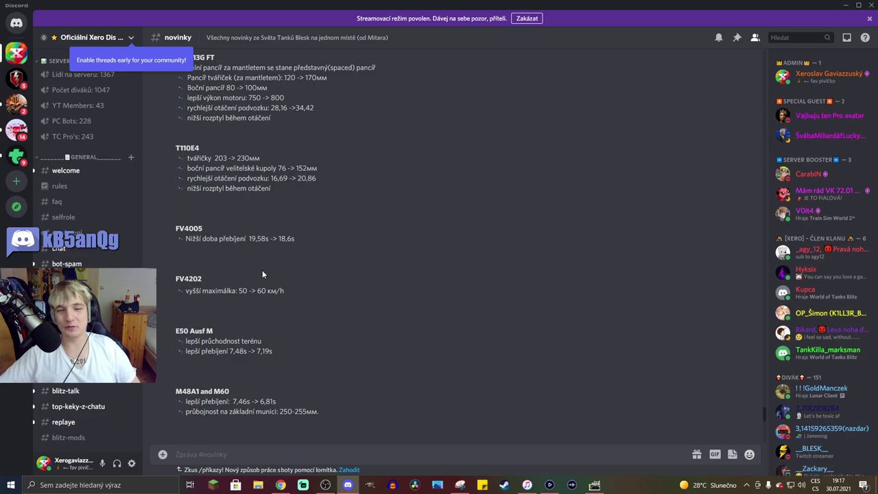
Review the FV4202 top speed change, highlighting the tank's name and the 60 km/h value
{"action": "scroll", "coordinate": [263, 273], "scroll_direction": "down", "scroll_amount": 1}
{"action": "left_click_drag", "start_coordinate": [176, 233], "coordinate": [209, 233]}
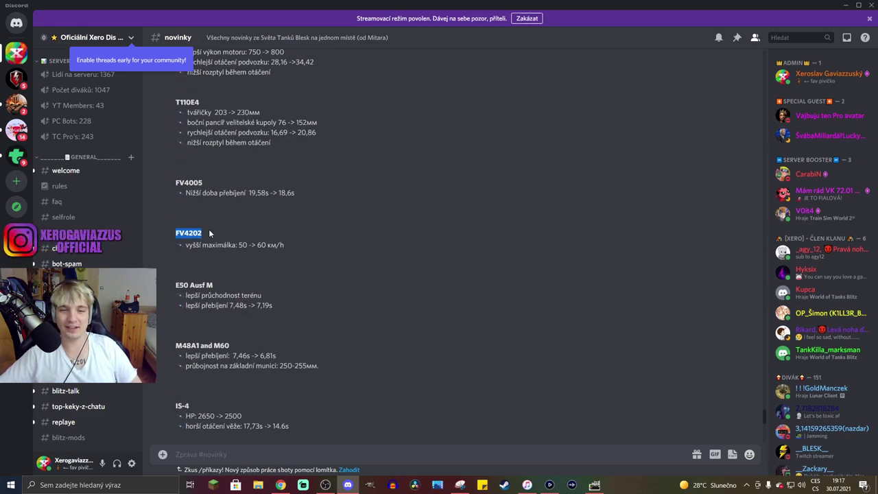
{"action": "left_click", "coordinate": [209, 233]}
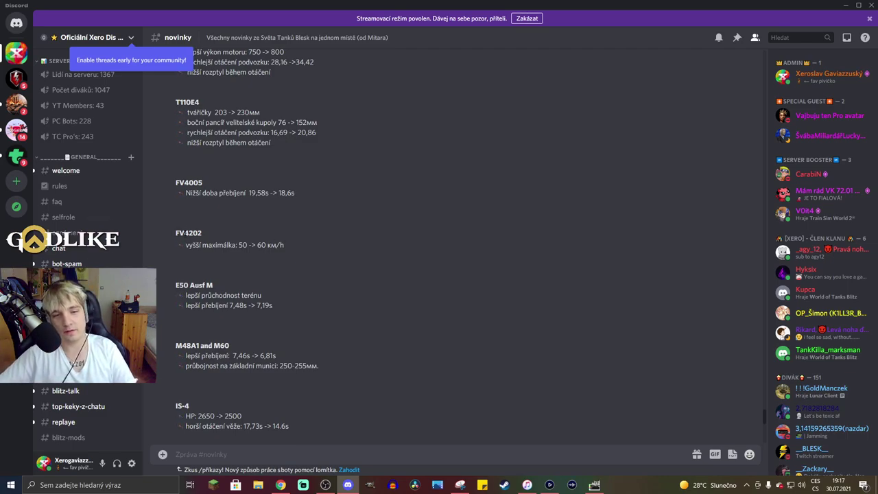
{"action": "double_click", "coordinate": [186, 233]}
{"action": "left_click", "coordinate": [278, 238]}
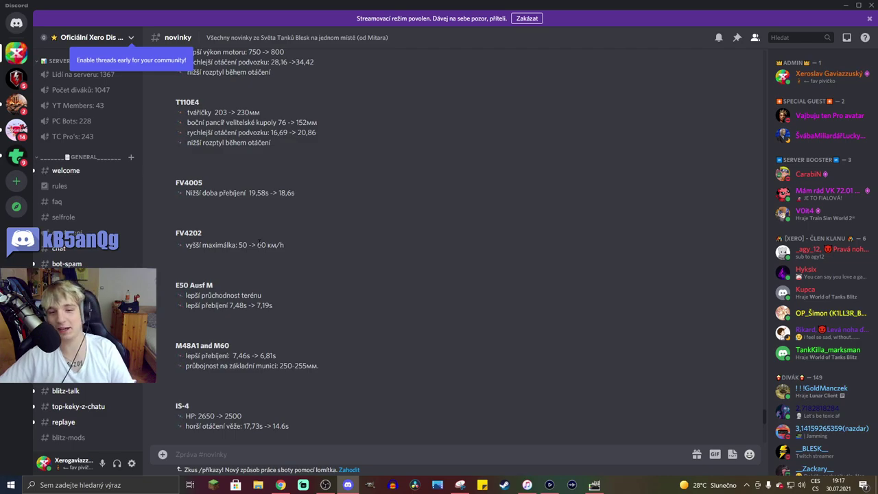
{"action": "double_click", "coordinate": [261, 245]}
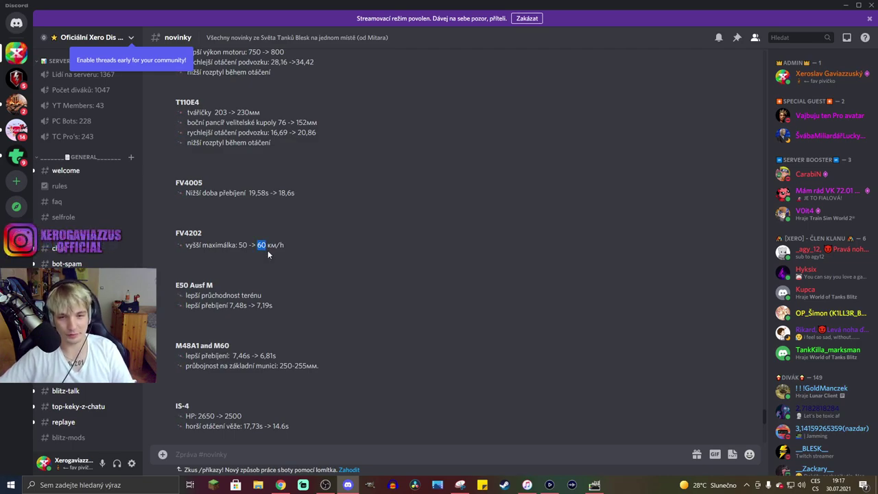
{"action": "left_click", "coordinate": [180, 232]}
{"action": "left_click_drag", "start_coordinate": [175, 233], "coordinate": [210, 234]}
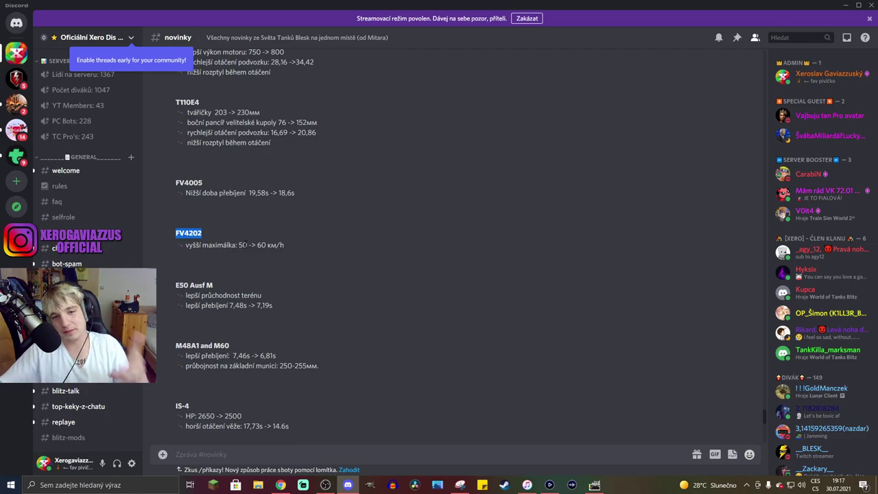
{"action": "left_click_drag", "start_coordinate": [257, 245], "coordinate": [282, 245]}
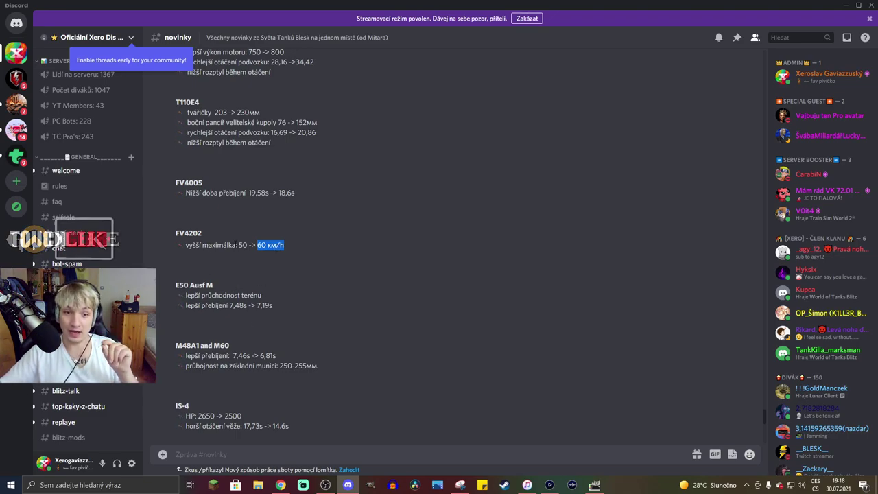
{"action": "scroll", "coordinate": [249, 278], "scroll_direction": "down", "scroll_amount": 2}
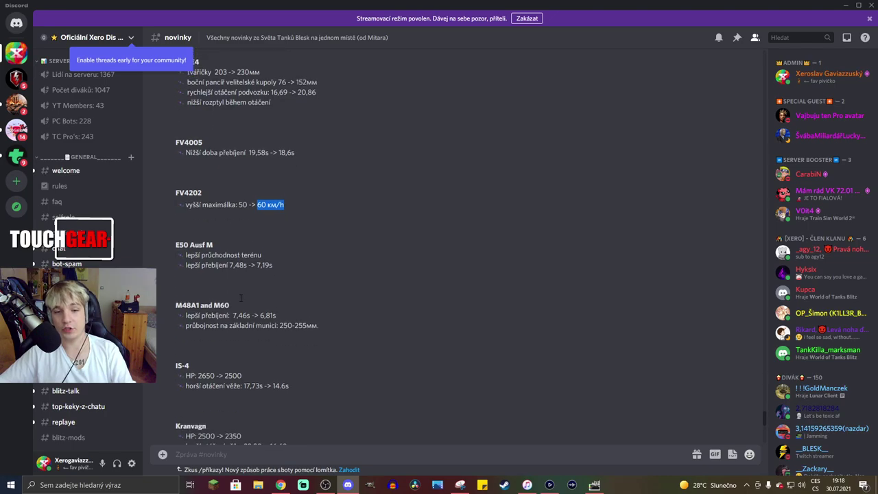
Review the E50 Ausf M changes and the M48A1 and M60 section, highlighting the M60 name and clearing it
{"action": "left_click", "coordinate": [177, 240]}
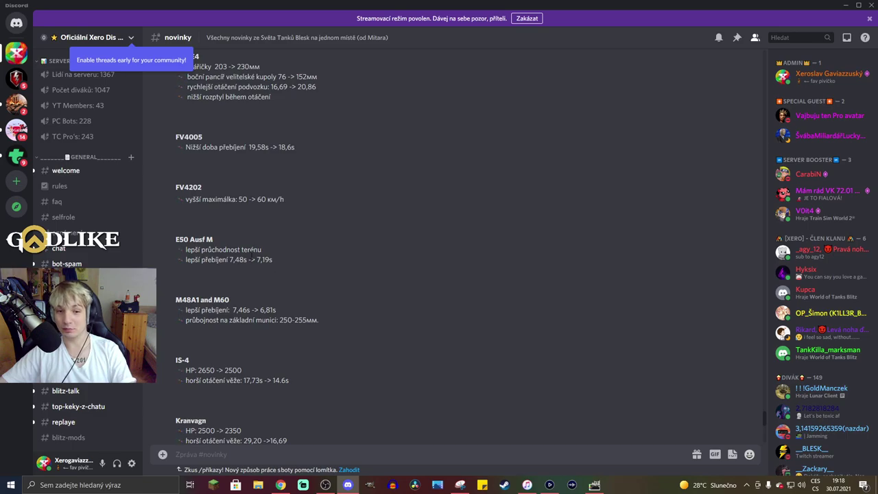
{"action": "scroll", "coordinate": [453, 247], "scroll_direction": "down", "scroll_amount": 1}
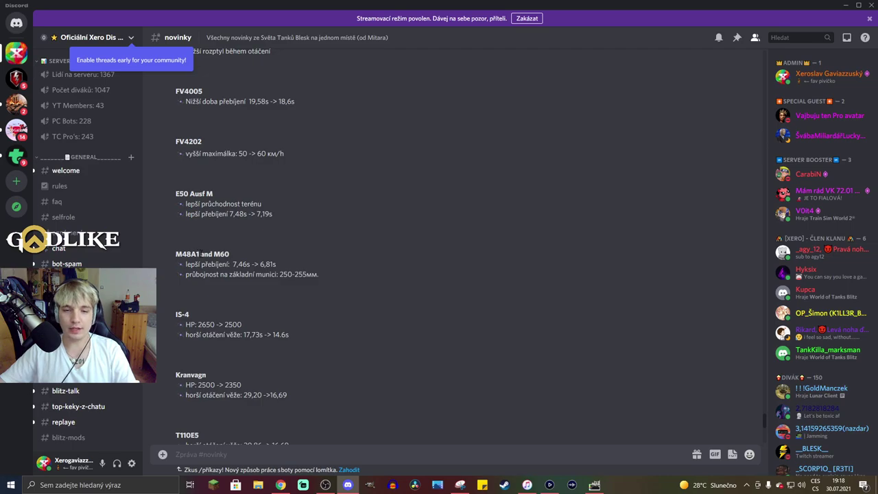
{"action": "double_click", "coordinate": [220, 254]}
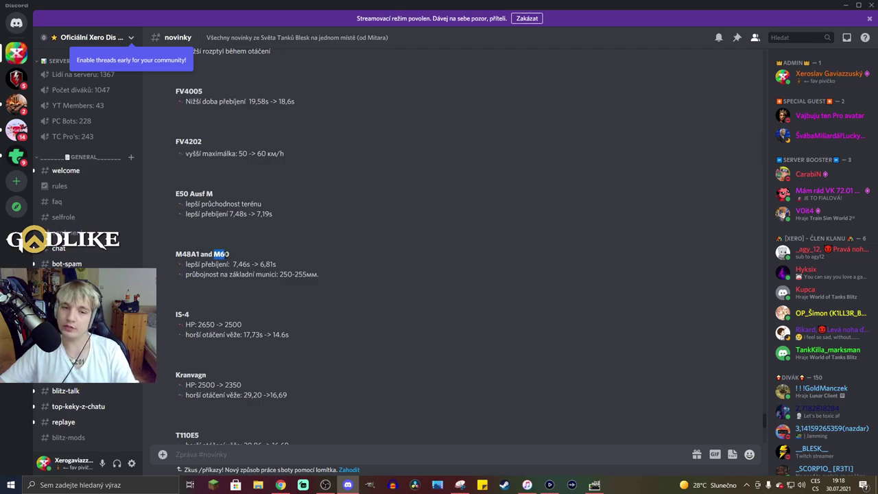
{"action": "left_click", "coordinate": [225, 255]}
{"action": "scroll", "coordinate": [300, 268], "scroll_direction": "down", "scroll_amount": 1}
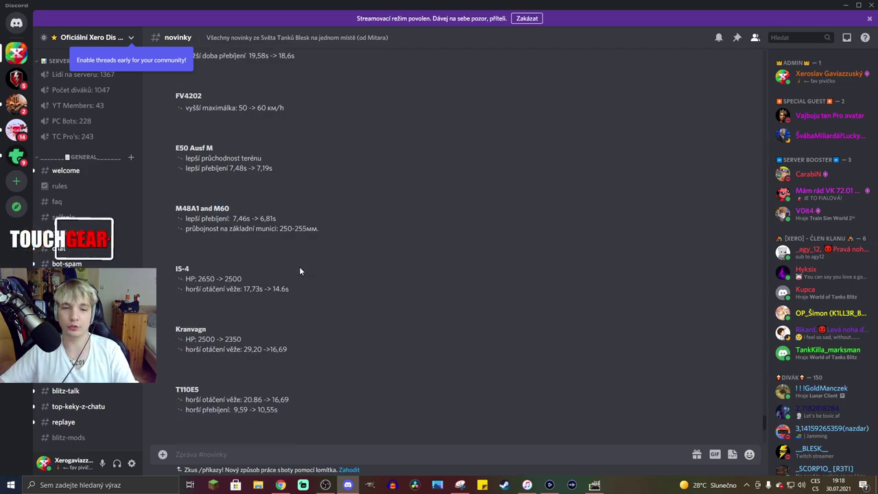
Highlight the sections from IS-4 down to Maus, and mark the IS-4 turret traverse line while reviewing it
{"action": "scroll", "coordinate": [300, 266], "scroll_direction": "down", "scroll_amount": 2}
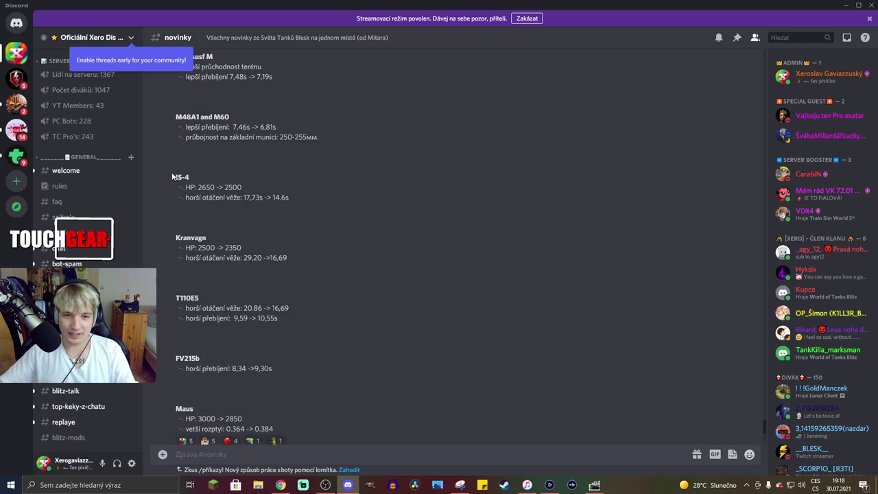
{"action": "left_click_drag", "start_coordinate": [174, 174], "coordinate": [291, 422]}
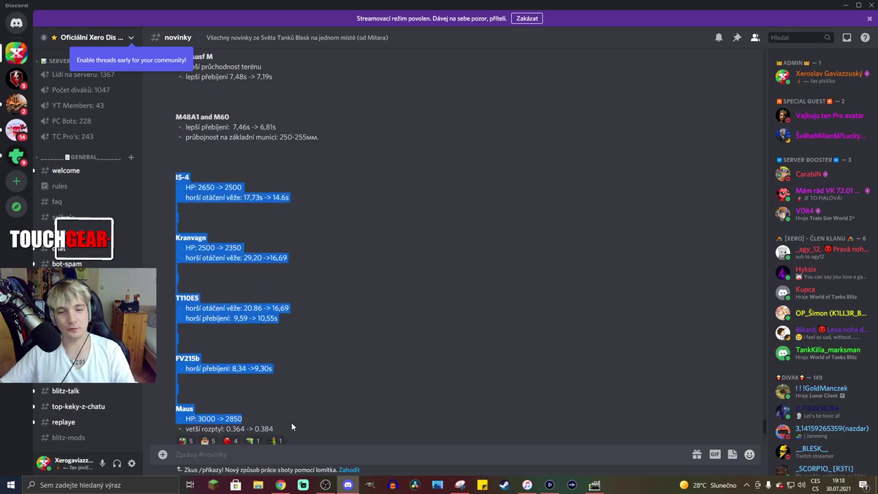
{"action": "left_click", "coordinate": [291, 422]}
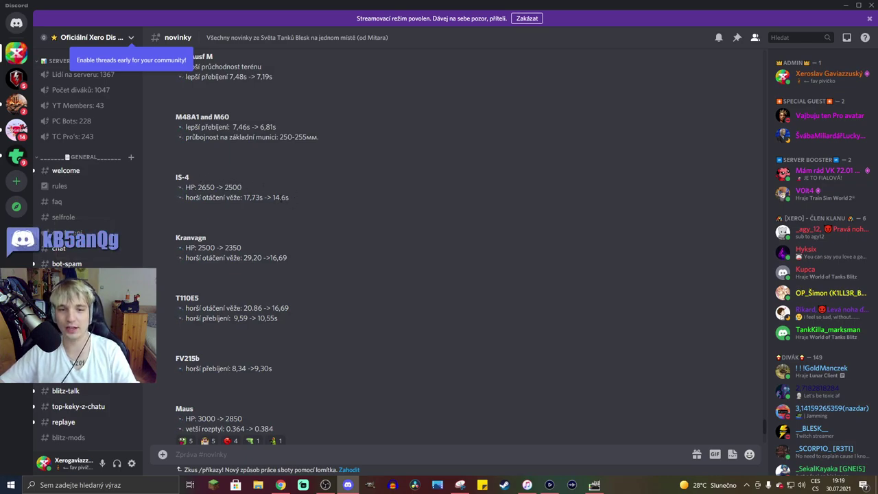
{"action": "left_click_drag", "start_coordinate": [193, 197], "coordinate": [282, 198]}
{"action": "left_click", "coordinate": [292, 201]}
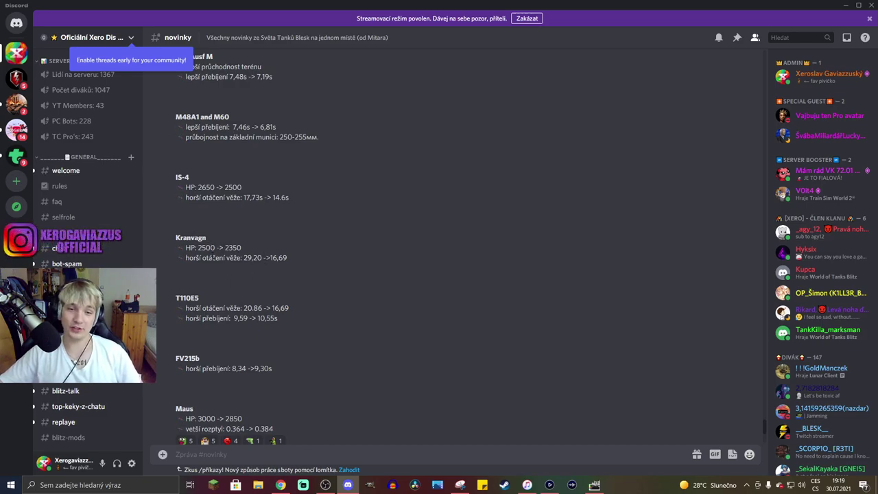
Review the Kranvagn section, highlighting its turret traverse values and clearing the selection
{"action": "left_click_drag", "start_coordinate": [244, 257], "coordinate": [289, 261]}
{"action": "left_click", "coordinate": [294, 265]}
{"action": "left_click", "coordinate": [287, 259]}
{"action": "left_click", "coordinate": [249, 258]}
{"action": "left_click", "coordinate": [288, 259]}
{"action": "left_click", "coordinate": [259, 258]}
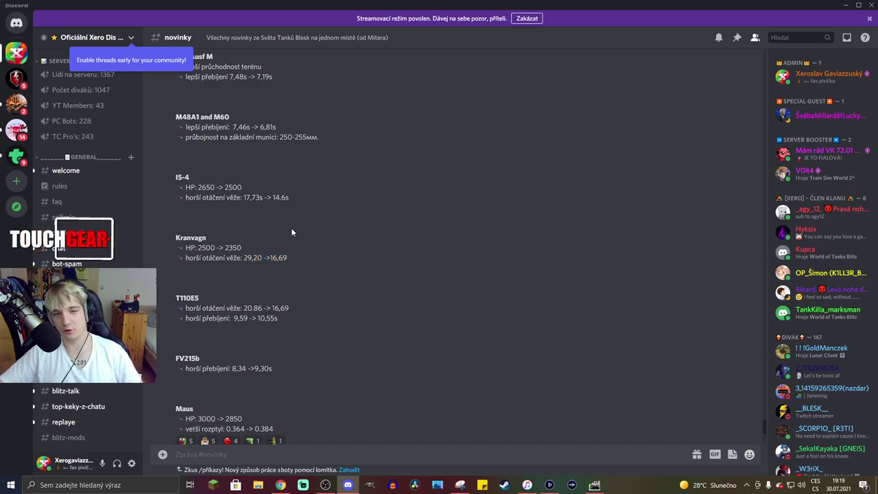
Read through the T110E5, FV215b and Maus changes, highlighting the Maus dispersion values
{"action": "scroll", "coordinate": [243, 264], "scroll_direction": "down", "scroll_amount": 1}
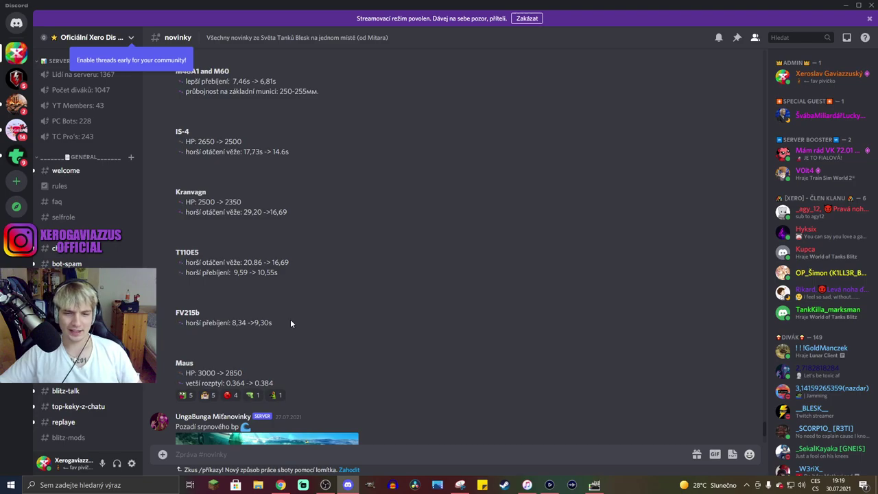
{"action": "scroll", "coordinate": [287, 322], "scroll_direction": "down", "scroll_amount": 1}
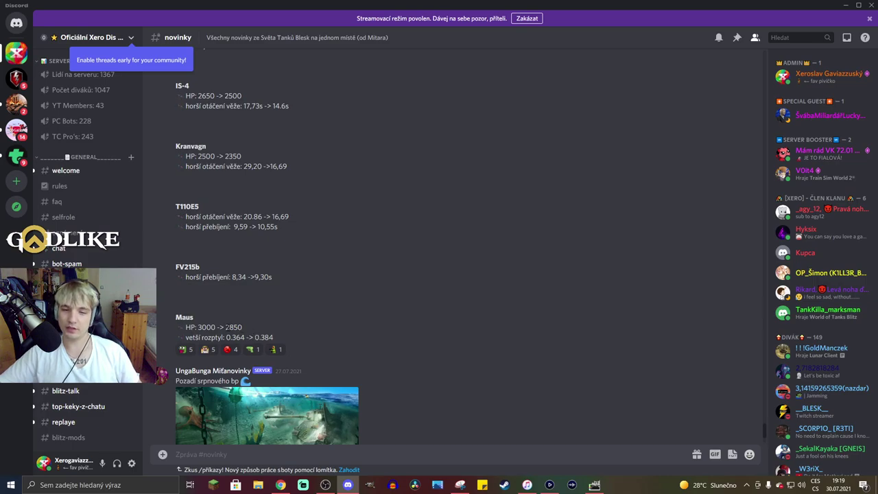
{"action": "left_click_drag", "start_coordinate": [226, 328], "coordinate": [243, 329]}
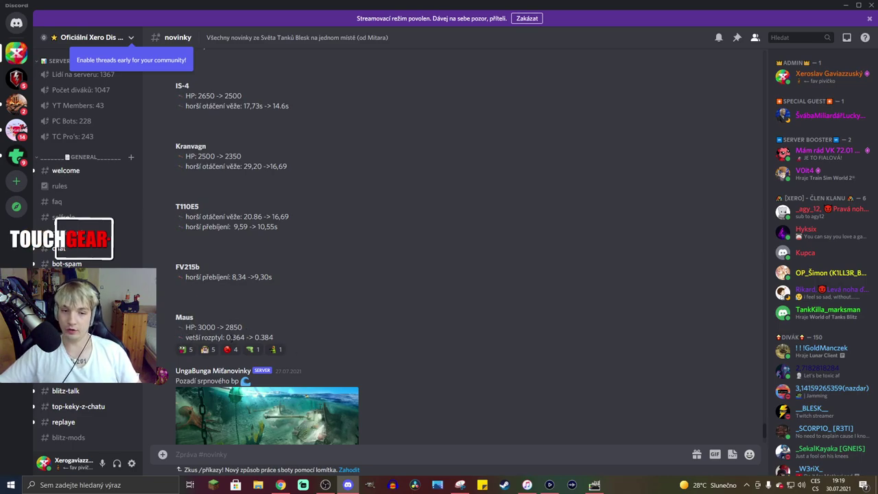
{"action": "left_click_drag", "start_coordinate": [229, 337], "coordinate": [281, 339]}
{"action": "left_click", "coordinate": [282, 338]}
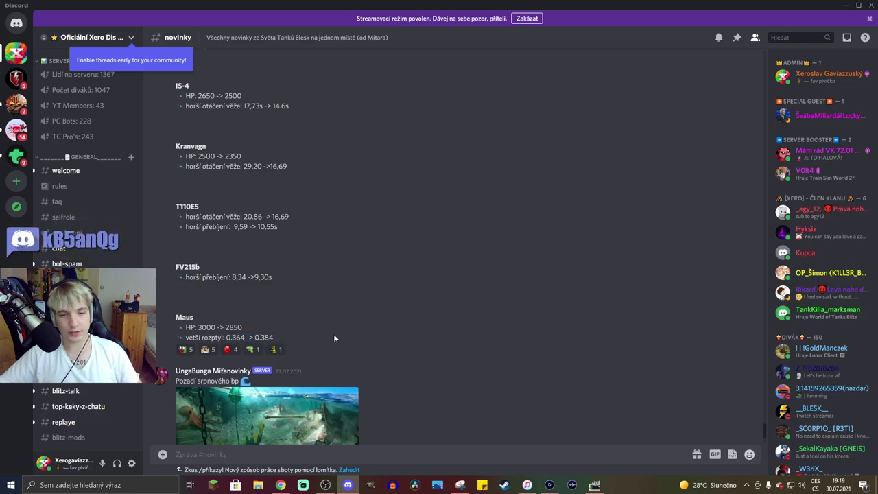
{"action": "scroll", "coordinate": [335, 336], "scroll_direction": "down", "scroll_amount": 1}
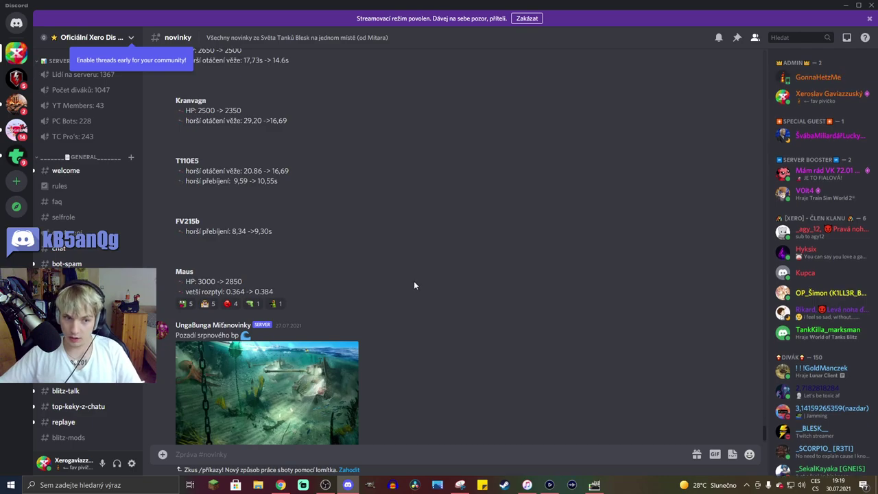
Return to the buffed tanks and highlight the sections from FV4005 to E50 Ausf M, clearing the selection
{"action": "scroll", "coordinate": [374, 308], "scroll_direction": "up", "scroll_amount": 3}
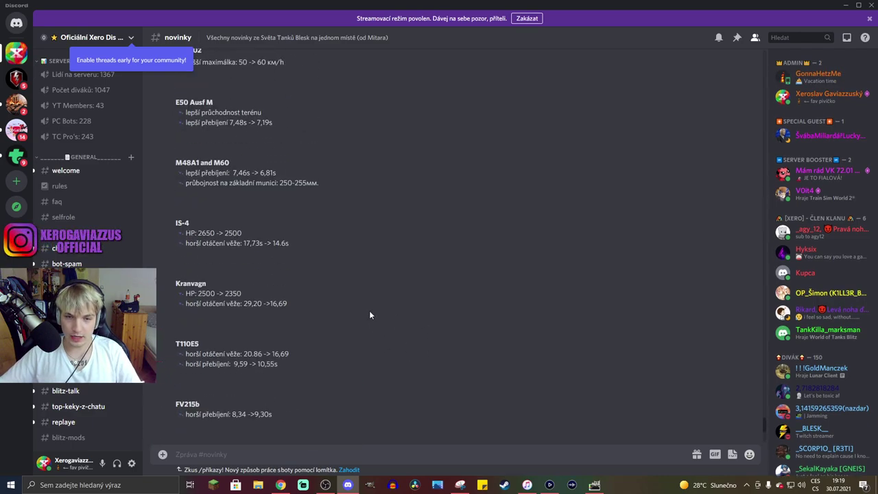
{"action": "scroll", "coordinate": [377, 328], "scroll_direction": "up", "scroll_amount": 7}
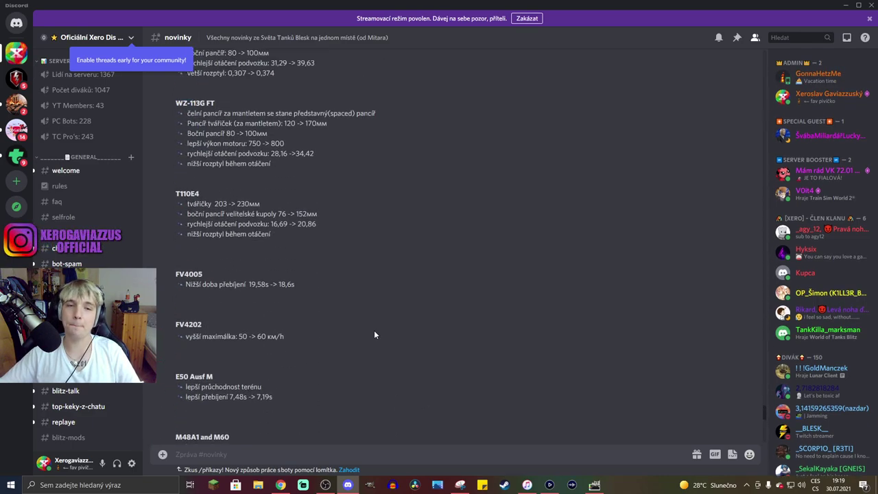
{"action": "scroll", "coordinate": [374, 334], "scroll_direction": "down", "scroll_amount": 3}
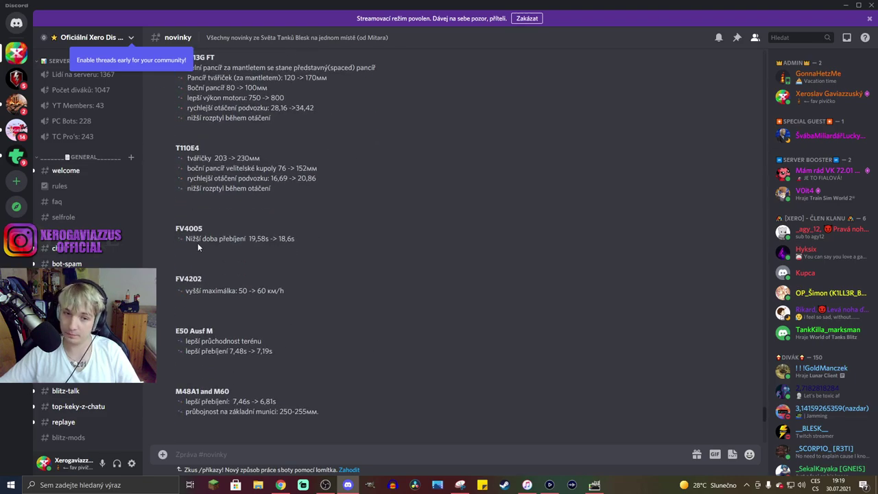
{"action": "left_click_drag", "start_coordinate": [175, 232], "coordinate": [279, 357]}
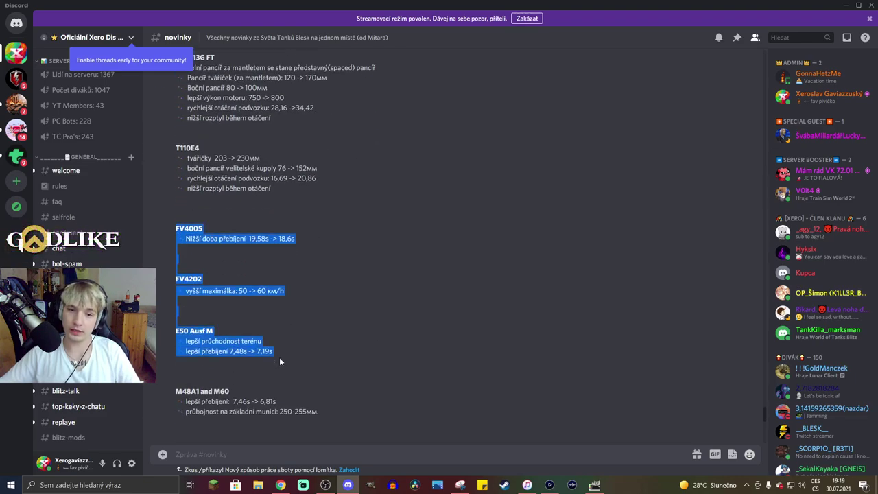
{"action": "left_click", "coordinate": [279, 357]}
Highlight the sections from IS-4 to Maus, clear the selection, and return to the start of the 8.2 balance changes post
{"action": "scroll", "coordinate": [280, 357], "scroll_direction": "down", "scroll_amount": 3}
{"action": "scroll", "coordinate": [279, 358], "scroll_direction": "down", "scroll_amount": 1}
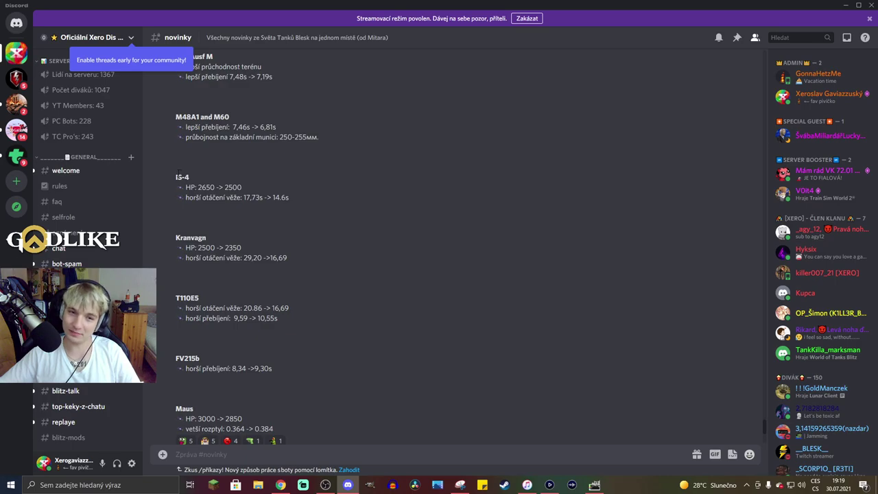
{"action": "left_click_drag", "start_coordinate": [176, 176], "coordinate": [252, 317]}
{"action": "left_click_drag", "start_coordinate": [263, 358], "coordinate": [281, 435]}
{"action": "scroll", "coordinate": [298, 377], "scroll_direction": "up", "scroll_amount": 1}
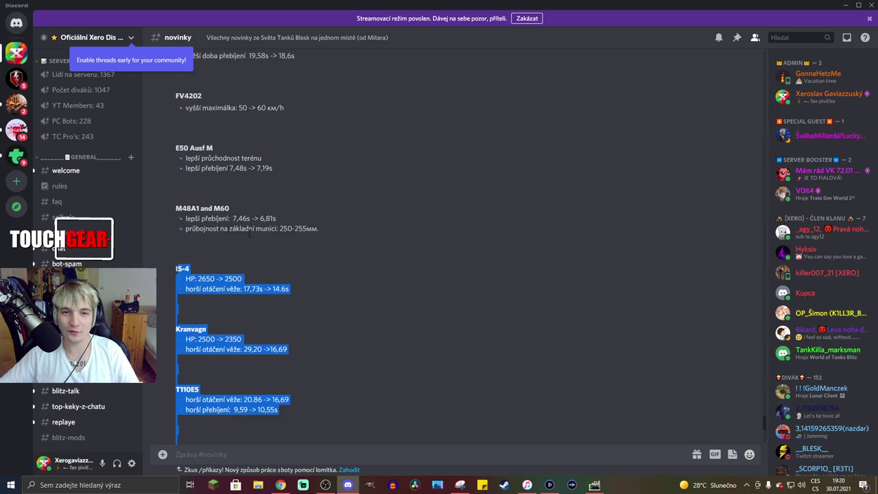
{"action": "left_click", "coordinate": [313, 283]}
{"action": "scroll", "coordinate": [313, 284], "scroll_direction": "up", "scroll_amount": 2}
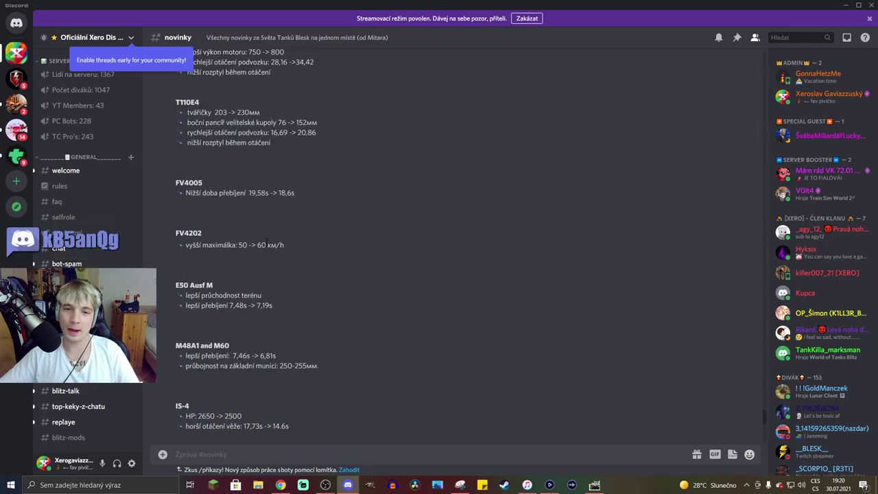
{"action": "scroll", "coordinate": [250, 287], "scroll_direction": "up", "scroll_amount": 2}
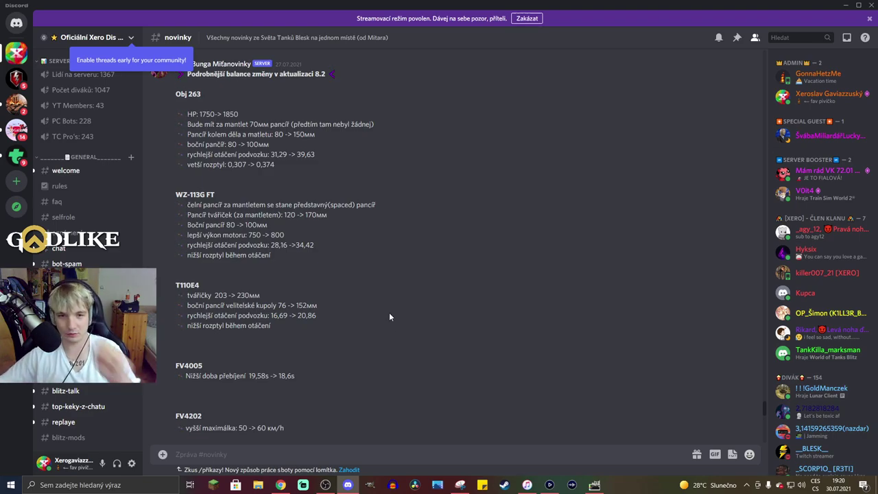
Switch to GIMP, show the tank destroyer tier list image and activate the Move tool
{"action": "left_click", "coordinate": [596, 485]}
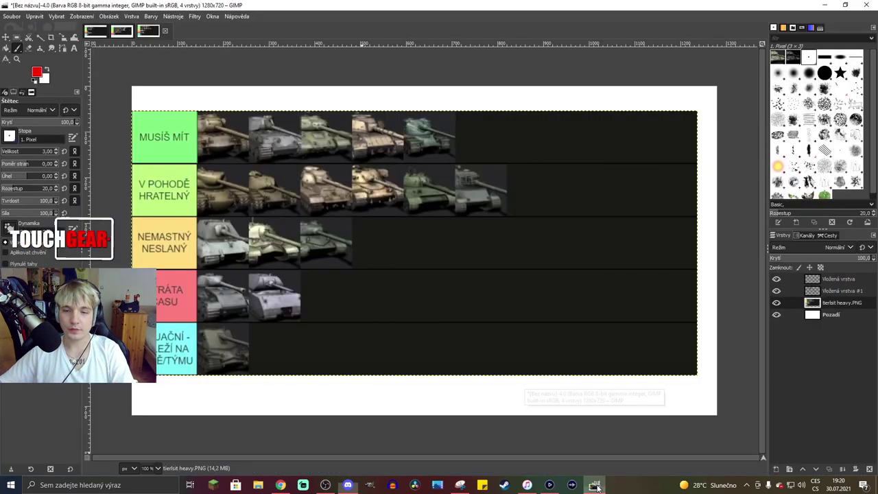
{"action": "left_click", "coordinate": [98, 32]}
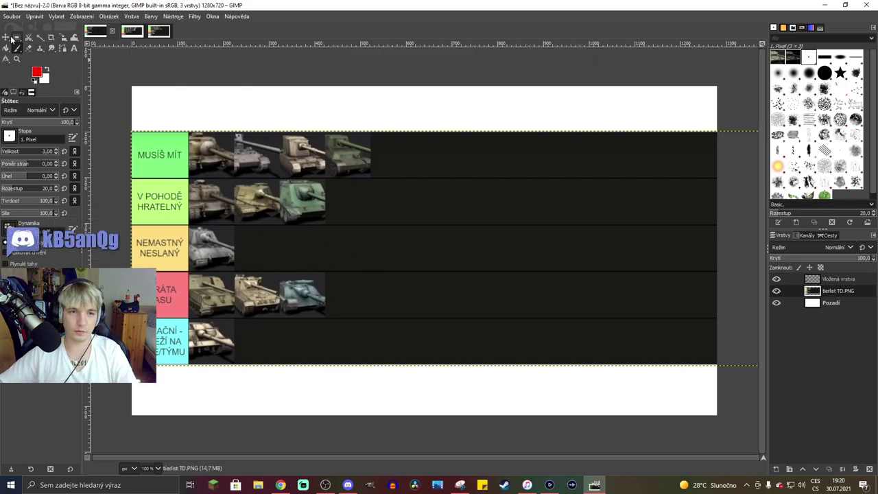
{"action": "left_click", "coordinate": [7, 38]}
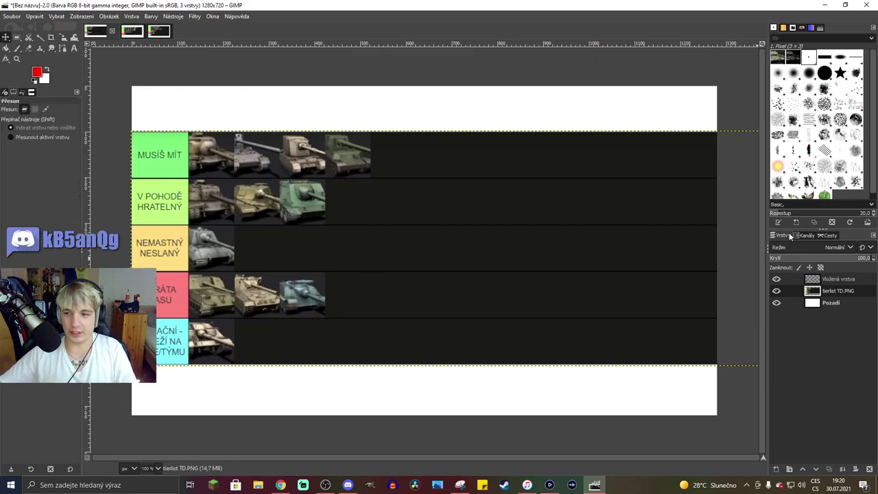
Look over the medium tank and heavy tank tier lists, ending on the medium one
{"action": "left_click", "coordinate": [127, 32]}
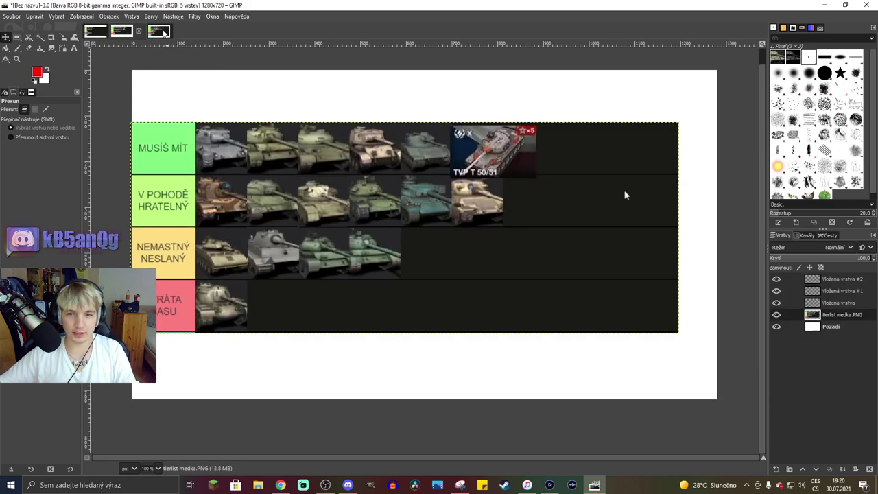
{"action": "left_click", "coordinate": [161, 32]}
{"action": "left_click", "coordinate": [128, 32]}
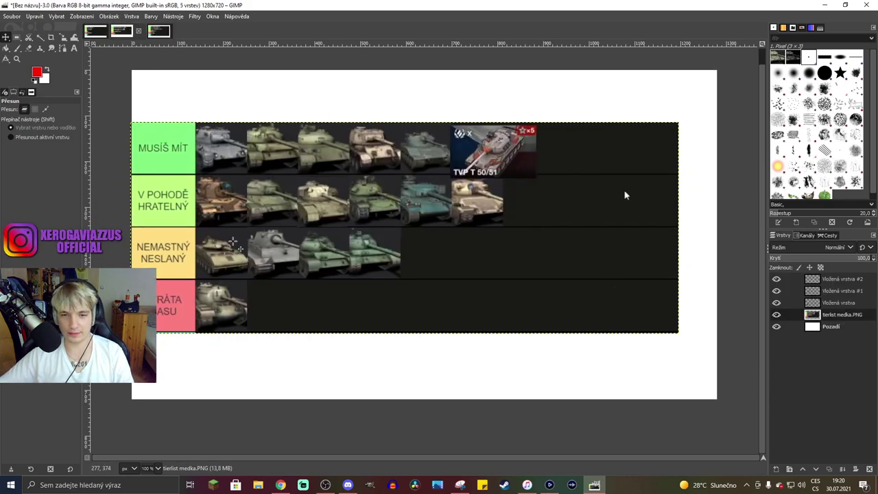
In the tank destroyer tier list, move the pasted tank from the red row to second place in NEMASTNÝ NESLANÝ, then reselect the tierlist TD.PNG layer
{"action": "left_click", "coordinate": [95, 32]}
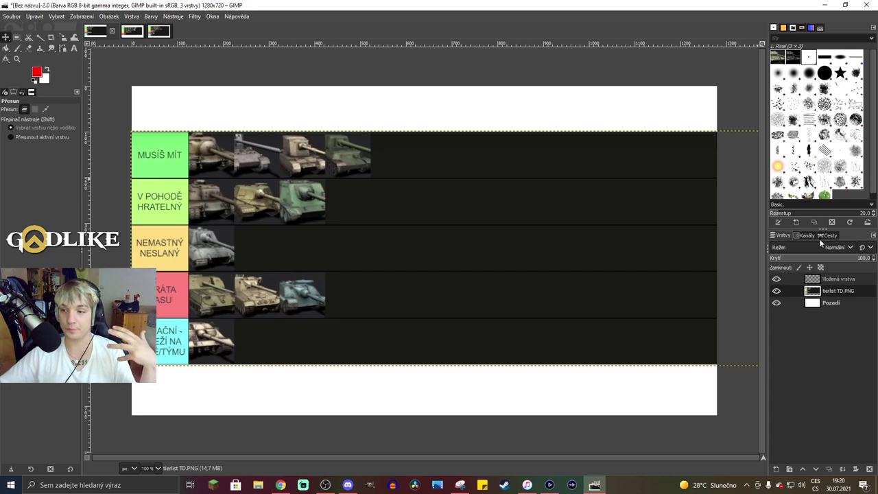
{"action": "left_click", "coordinate": [832, 280]}
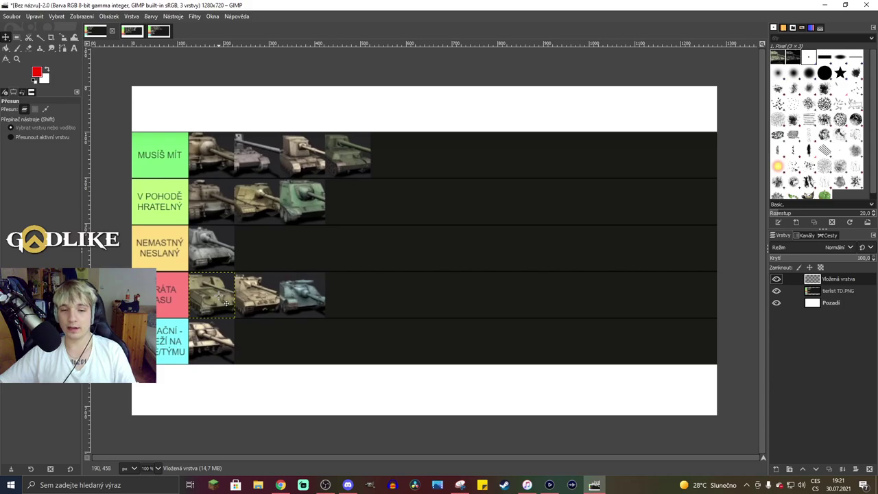
{"action": "left_click_drag", "start_coordinate": [213, 310], "coordinate": [269, 261]}
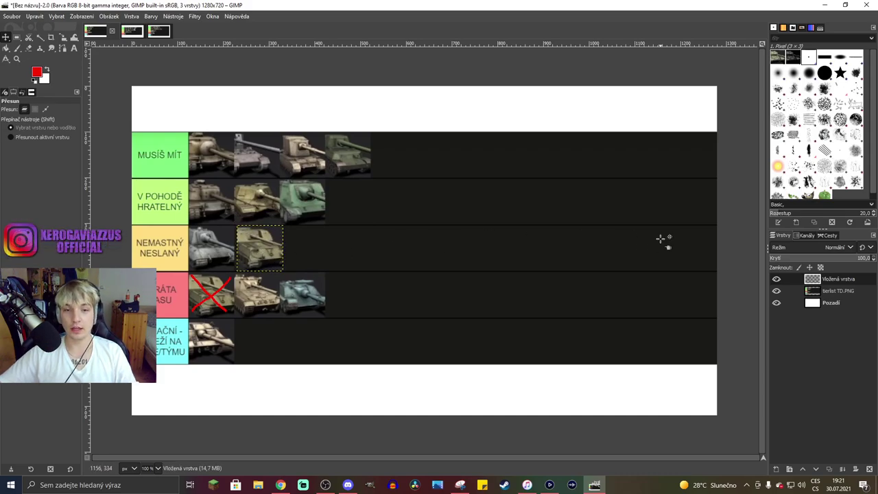
{"action": "left_click", "coordinate": [848, 295]}
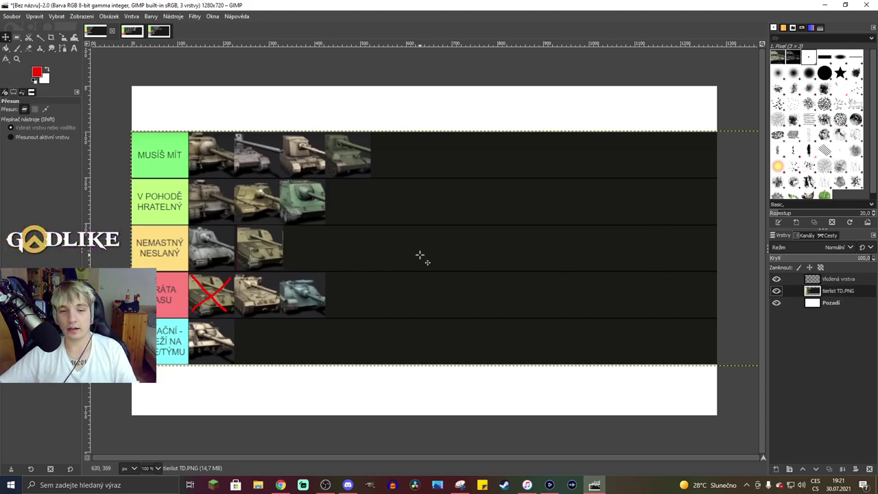
In the medium tank tier list, move the pasted tank layer Vložená vrstva from the red row to the end of NEMASTNÝ NESLANÝ
{"action": "left_click", "coordinate": [134, 31]}
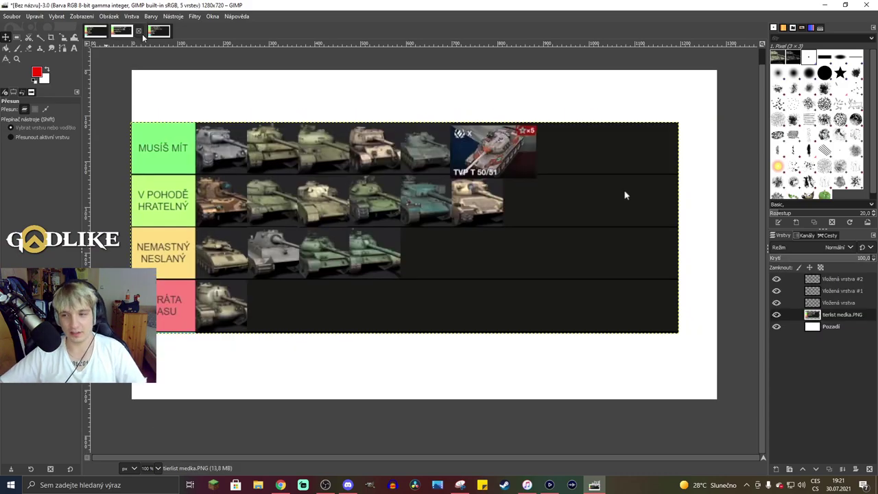
{"action": "left_click", "coordinate": [844, 306]}
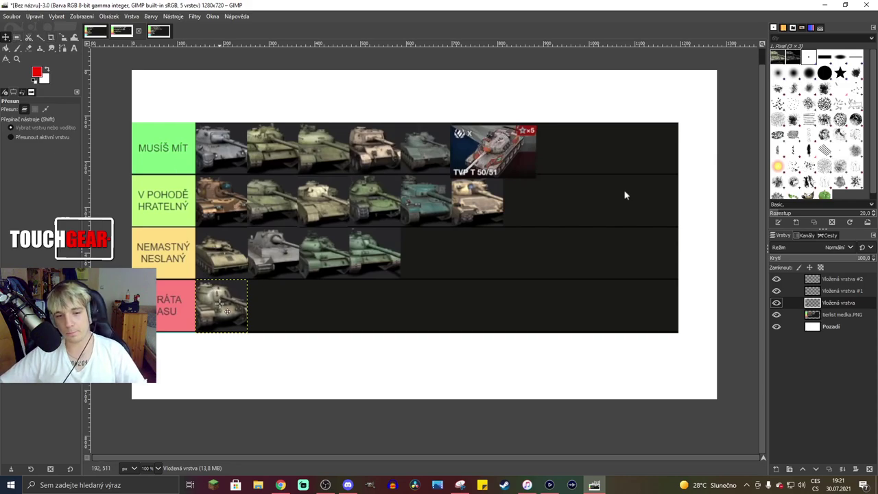
{"action": "left_click_drag", "start_coordinate": [226, 311], "coordinate": [433, 262]}
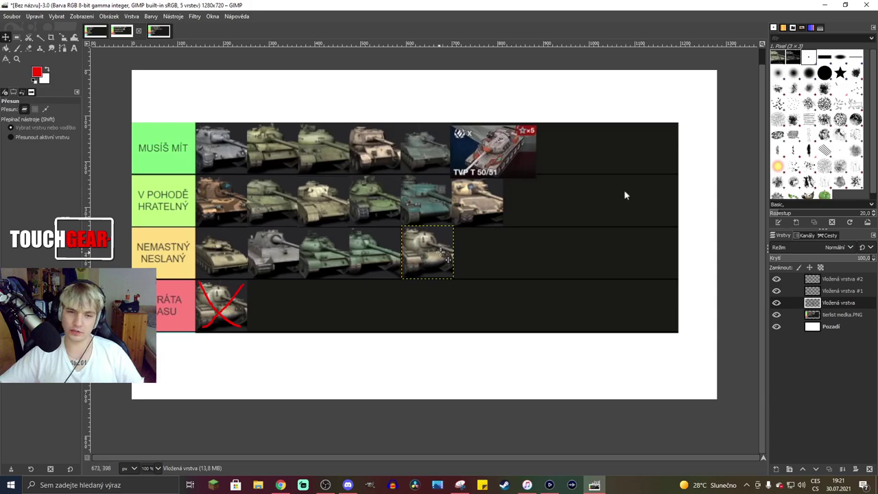
In the medium tank tier list, move layers Vložená vrstva #1 and Vložená vrstva #2 to the end of the MUSÍŠ MÍT row
{"action": "left_click", "coordinate": [836, 293]}
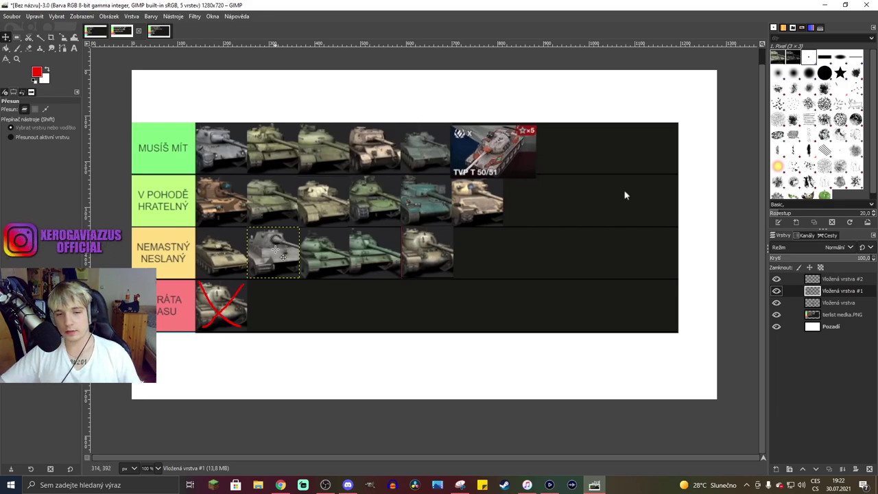
{"action": "left_click_drag", "start_coordinate": [284, 261], "coordinate": [575, 160]}
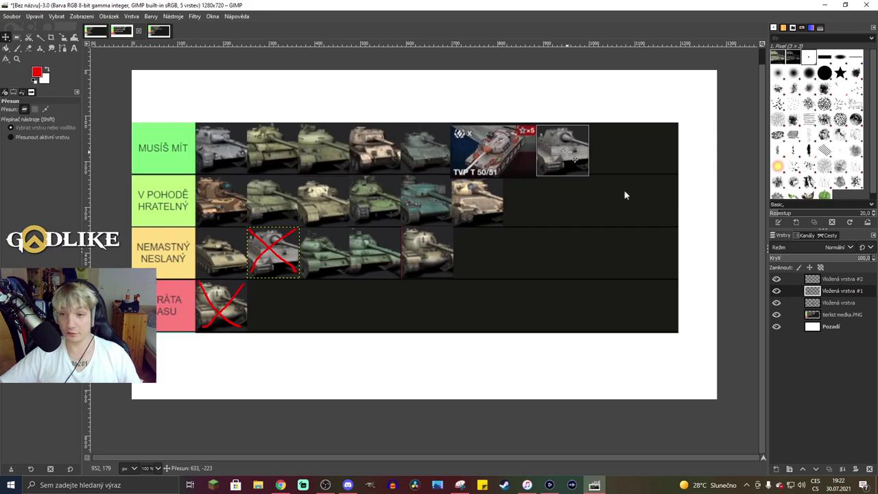
{"action": "left_click_drag", "start_coordinate": [575, 160], "coordinate": [575, 160]}
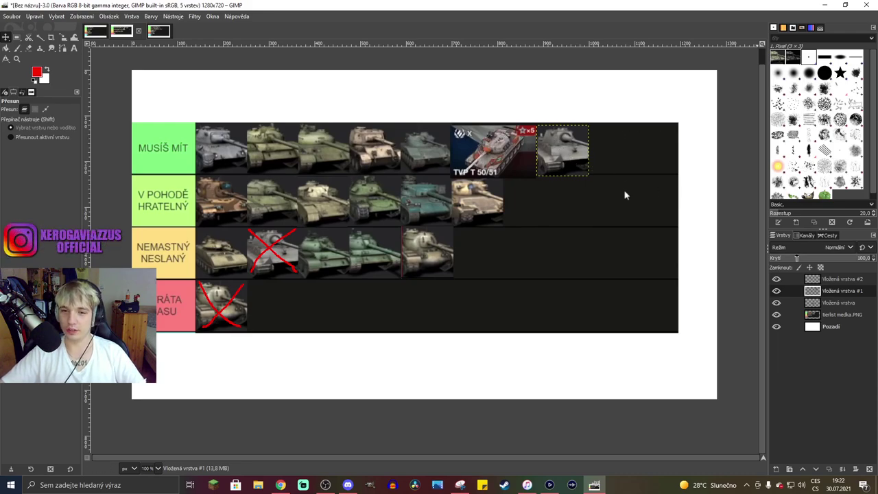
{"action": "left_click", "coordinate": [858, 280]}
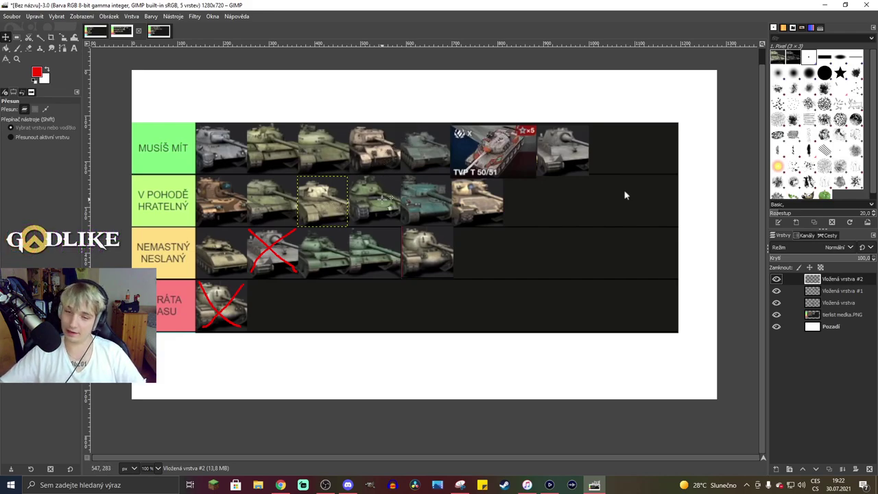
{"action": "left_click_drag", "start_coordinate": [339, 205], "coordinate": [626, 147]}
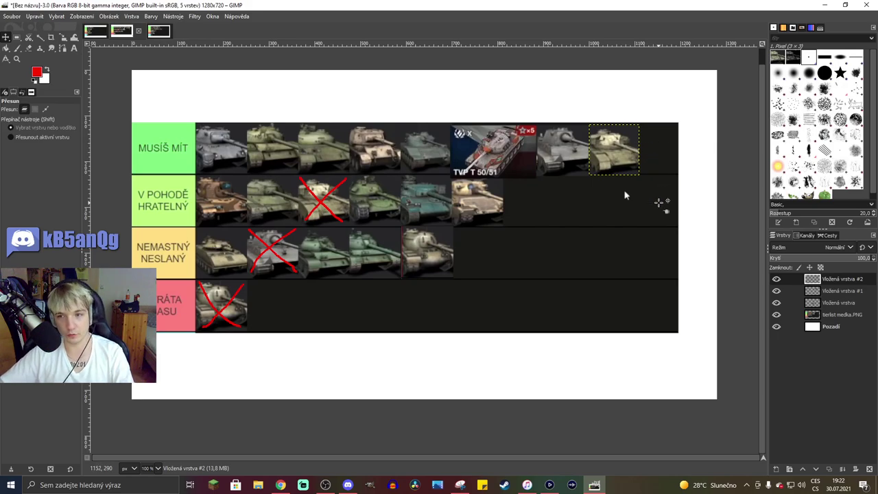
In the heavy tank tier list, move layers Vložená vrstva #1 and Vložená vrstva from MUSÍŠ MÍT to the end of V POHODĚ HRATELNÝ
{"action": "left_click", "coordinate": [158, 31]}
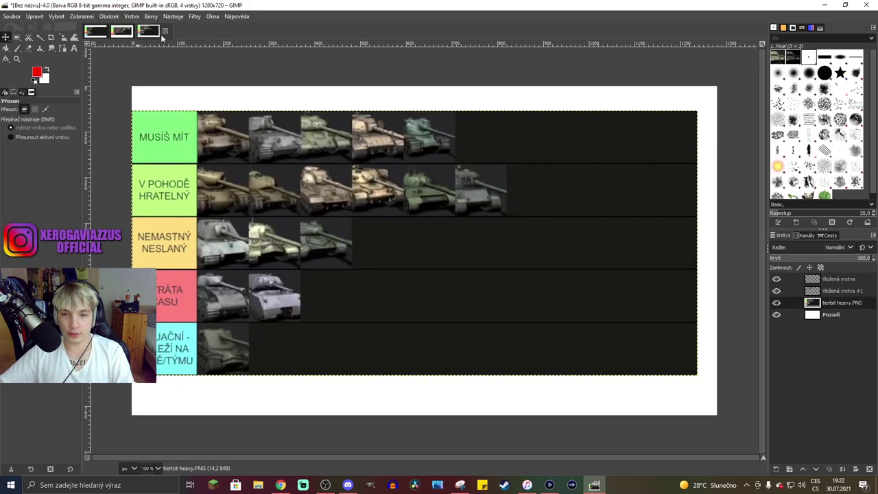
{"action": "left_click", "coordinate": [836, 292]}
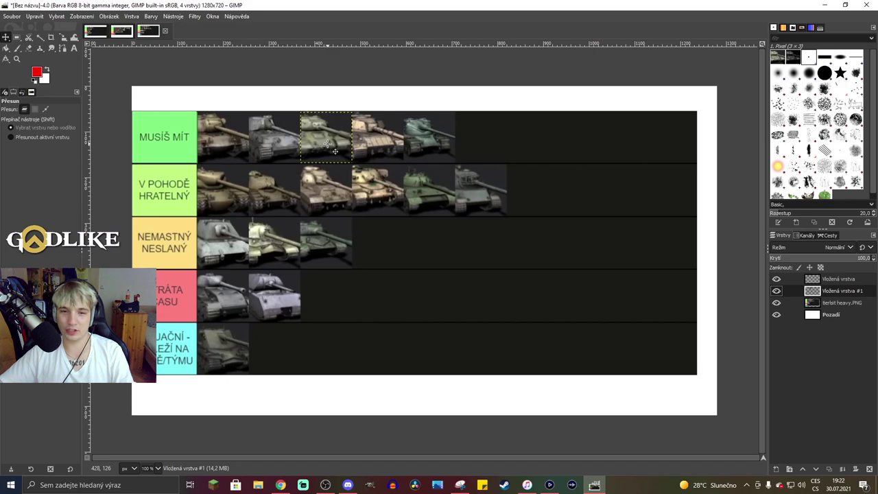
{"action": "left_click_drag", "start_coordinate": [328, 143], "coordinate": [539, 203]}
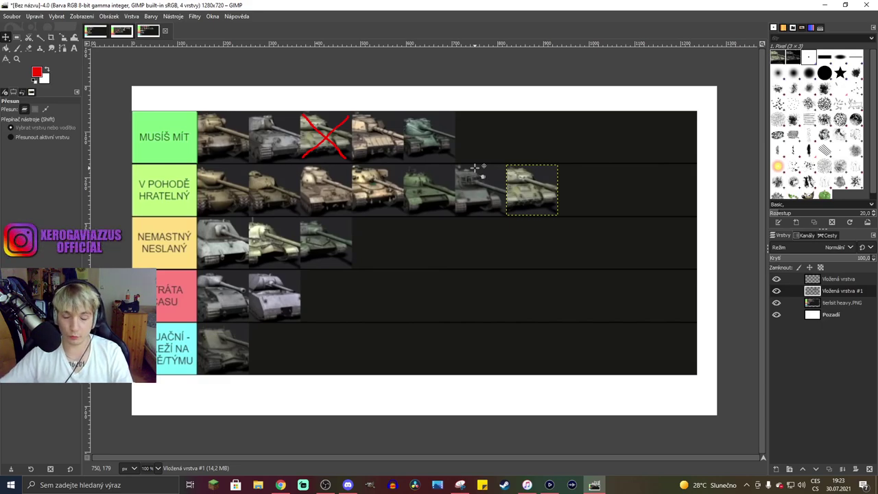
{"action": "left_click", "coordinate": [828, 279]}
{"action": "left_click_drag", "start_coordinate": [239, 149], "coordinate": [597, 204]}
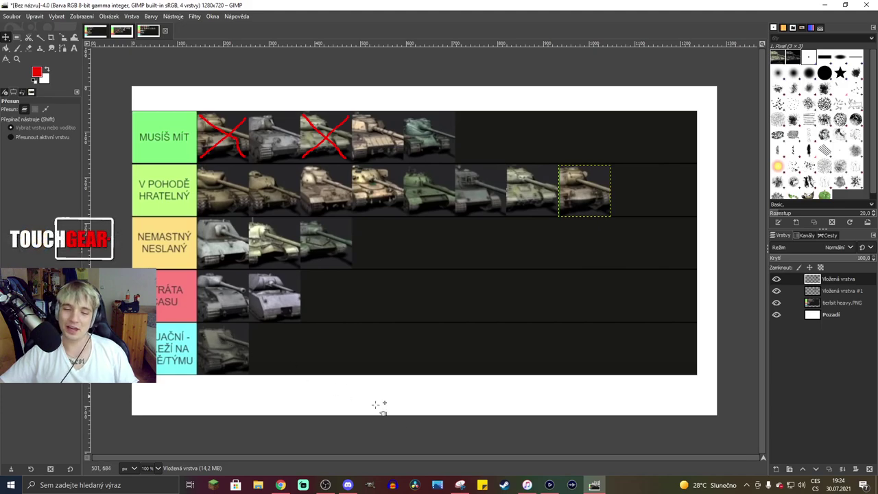
Switch to Discord and read the 8.2 balance changes down to T110E5, highlighting the Kranvagn's turret traverse and HP values
{"action": "left_click", "coordinate": [351, 486]}
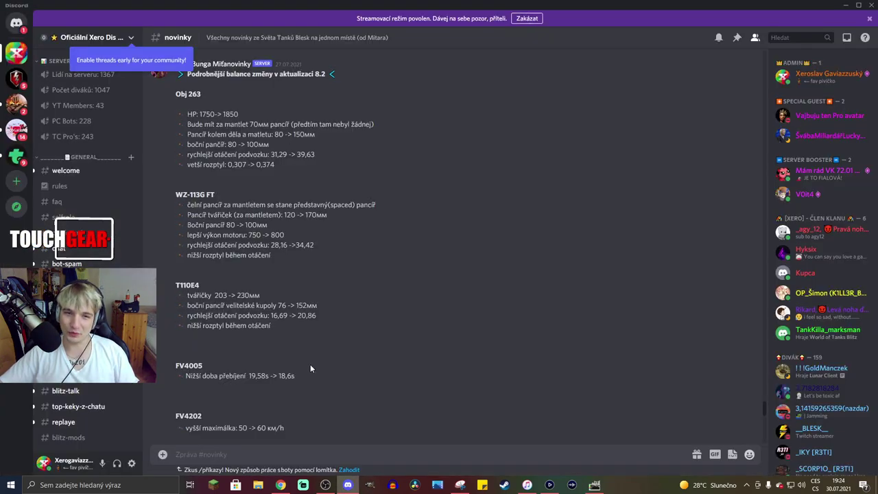
{"action": "scroll", "coordinate": [295, 374], "scroll_direction": "down", "scroll_amount": 1}
{"action": "scroll", "coordinate": [295, 374], "scroll_direction": "down", "scroll_amount": 2}
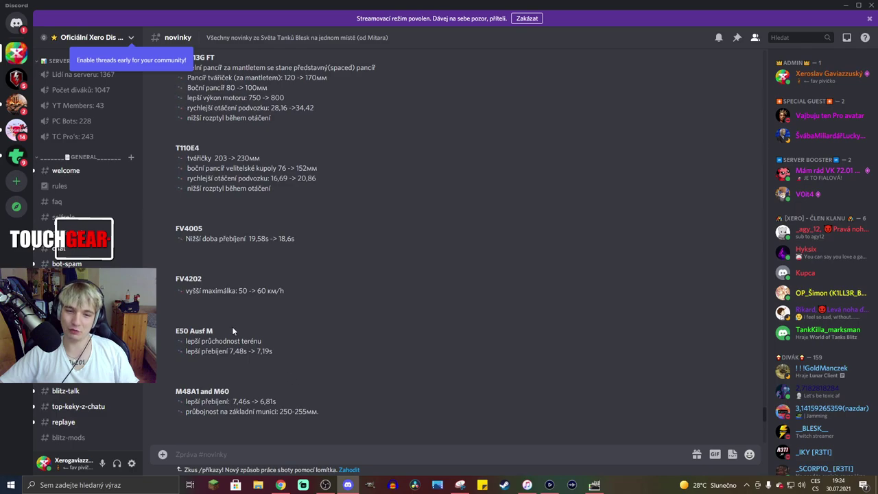
{"action": "scroll", "coordinate": [232, 328], "scroll_direction": "down", "scroll_amount": 1}
{"action": "scroll", "coordinate": [232, 346], "scroll_direction": "down", "scroll_amount": 1}
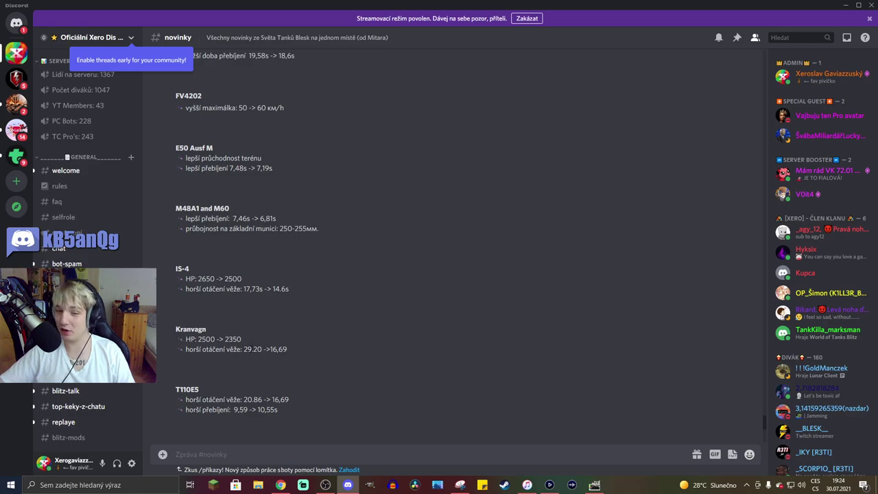
{"action": "left_click_drag", "start_coordinate": [244, 349], "coordinate": [289, 352]}
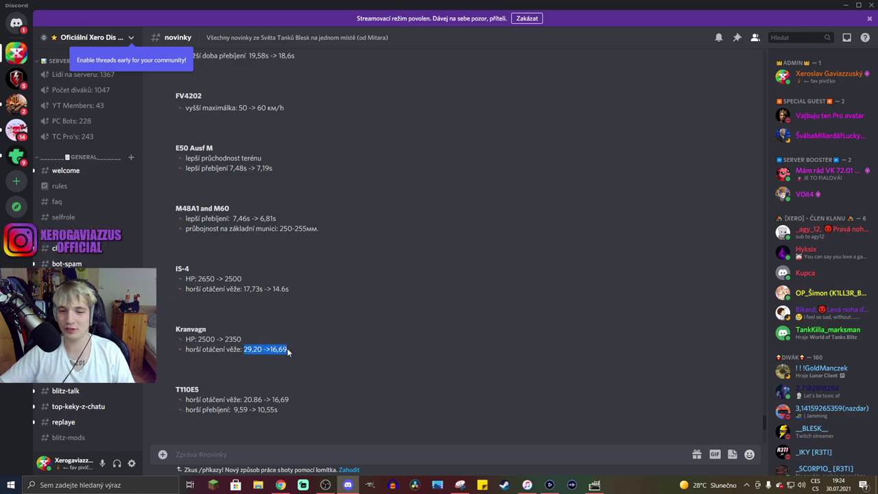
{"action": "left_click_drag", "start_coordinate": [198, 339], "coordinate": [242, 339]}
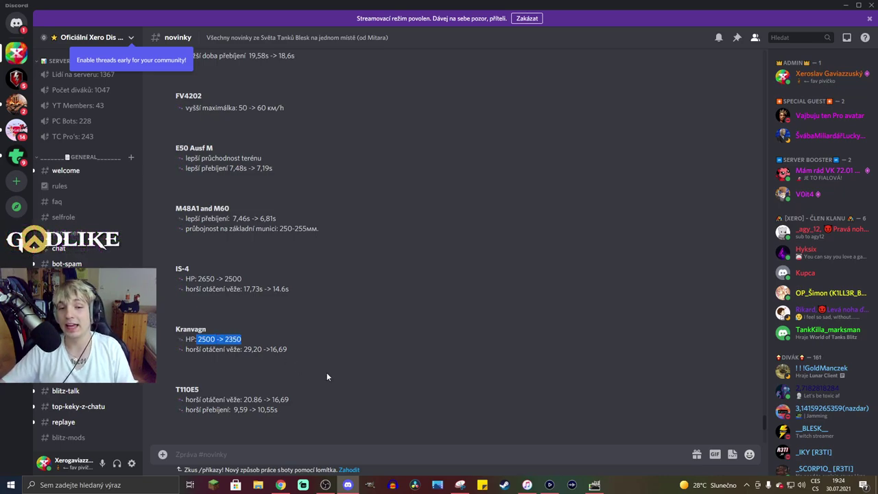
{"action": "left_click", "coordinate": [411, 388]}
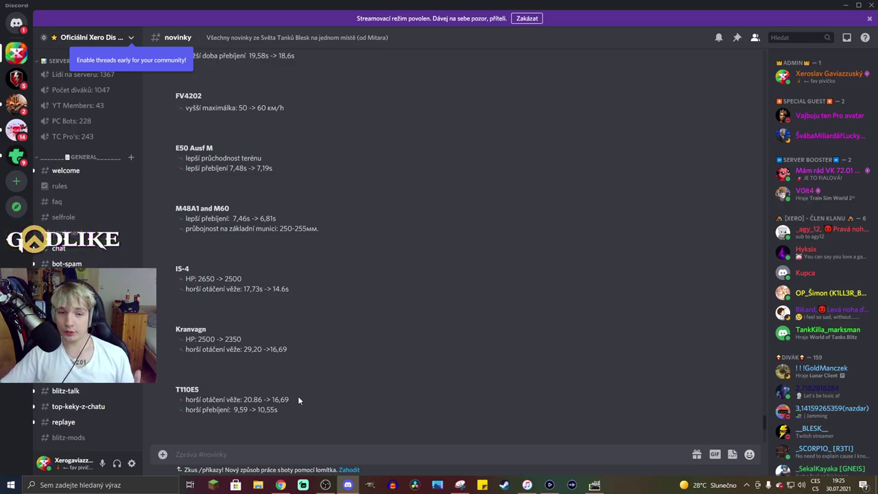
Review the balance changes again from the medium tanks back up to the Obj 263 entry
{"action": "scroll", "coordinate": [186, 288], "scroll_direction": "up", "scroll_amount": 2}
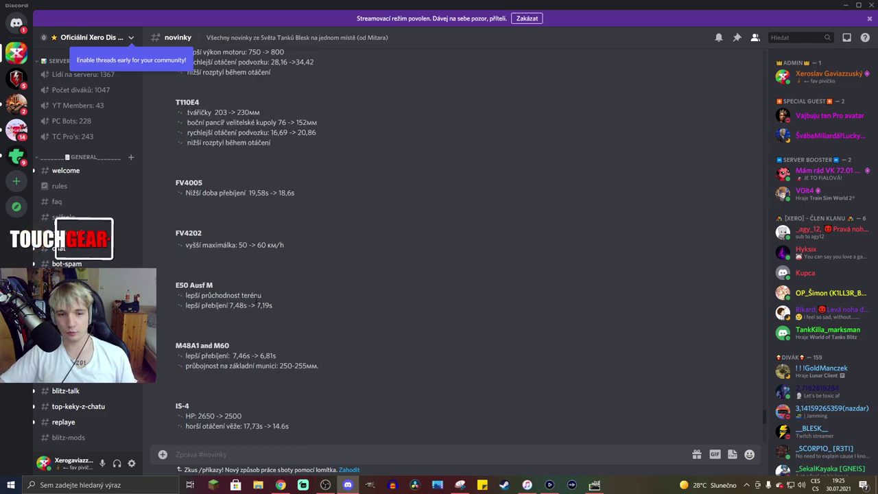
{"action": "scroll", "coordinate": [288, 321], "scroll_direction": "up", "scroll_amount": 1}
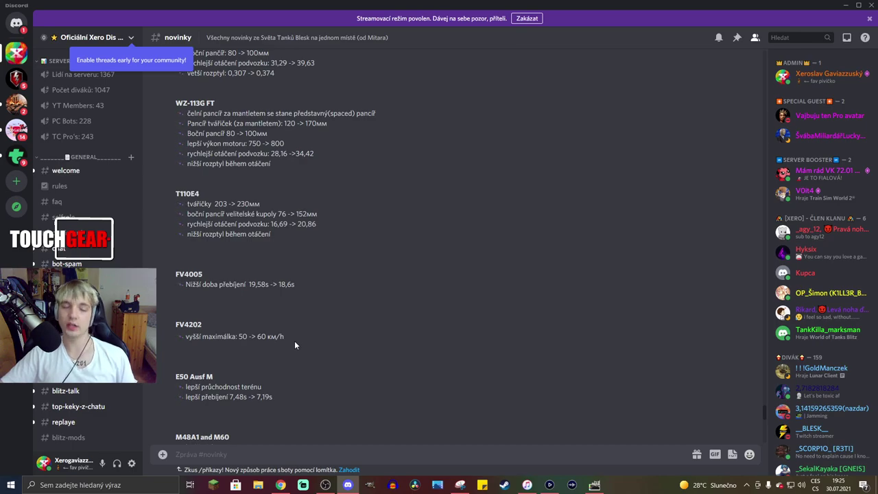
{"action": "scroll", "coordinate": [295, 344], "scroll_direction": "down", "scroll_amount": 1}
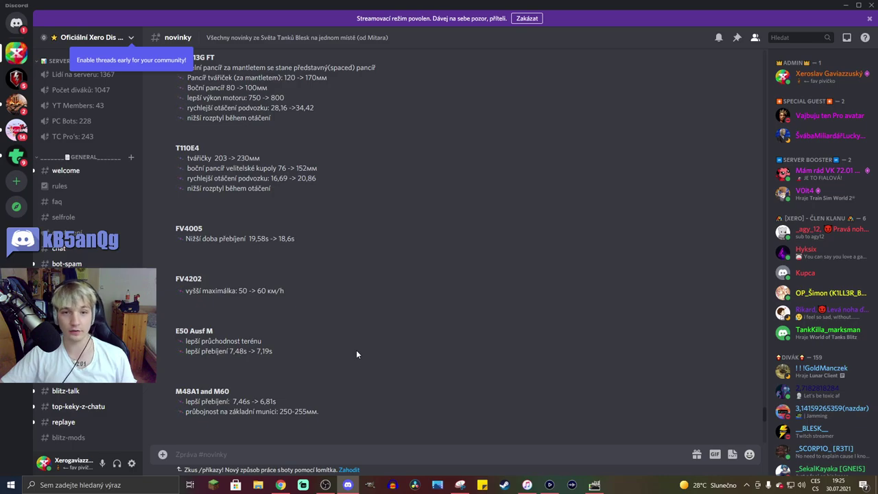
{"action": "scroll", "coordinate": [356, 354], "scroll_direction": "up", "scroll_amount": 1}
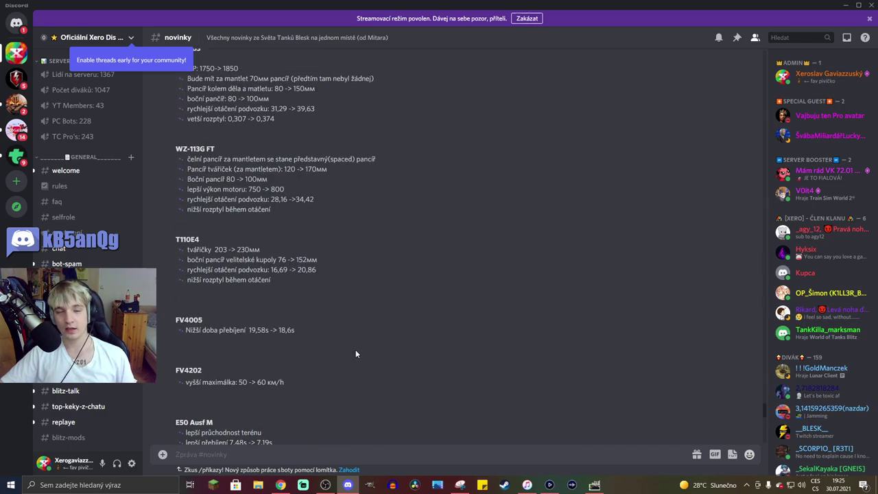
{"action": "scroll", "coordinate": [355, 354], "scroll_direction": "up", "scroll_amount": 2}
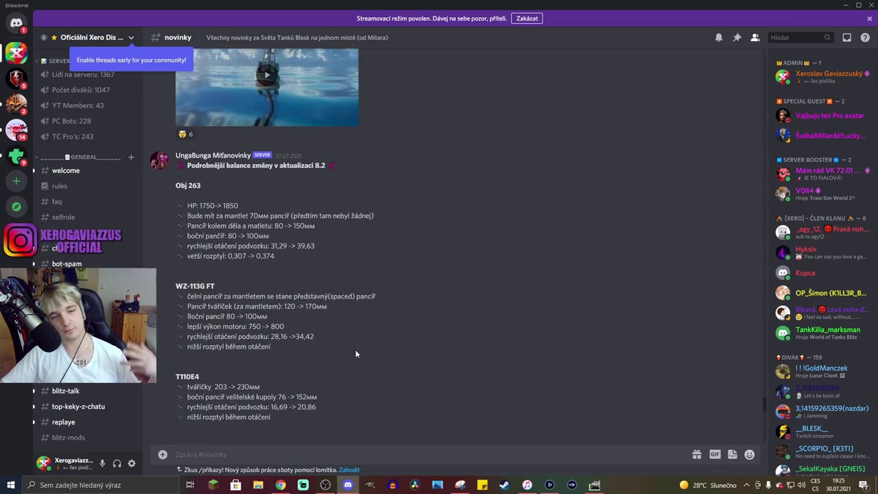